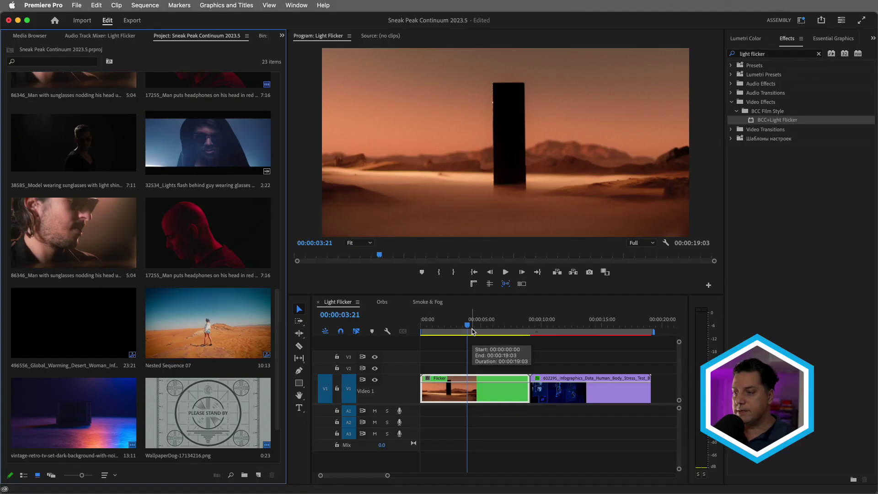
# Apply BCC+Light Flicker to the Flicker clip, play it from the start, and show Effect Controls
pyautogui.click(758, 54)
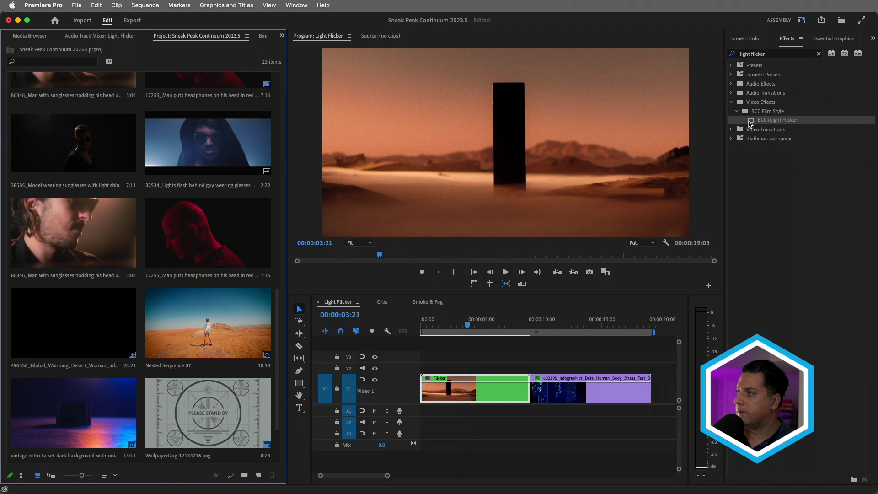
pyautogui.moveTo(749, 122); pyautogui.dragTo(625, 156)
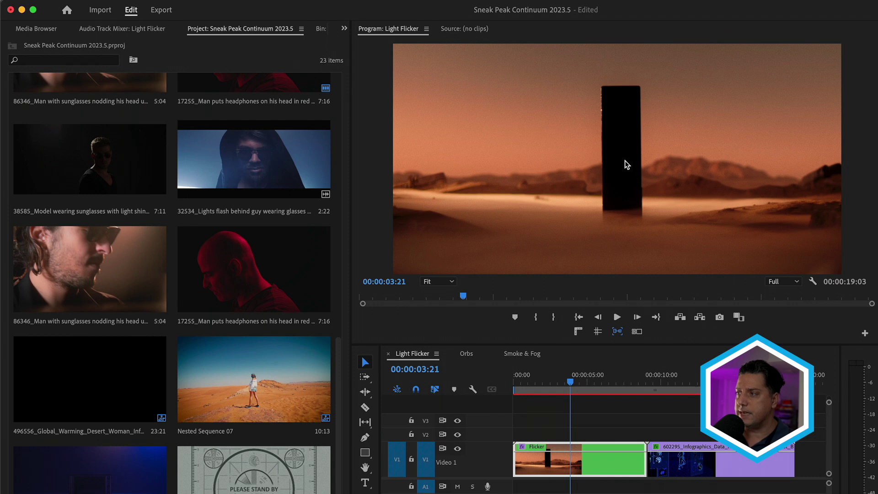
pyautogui.moveTo(549, 378); pyautogui.dragTo(501, 389)
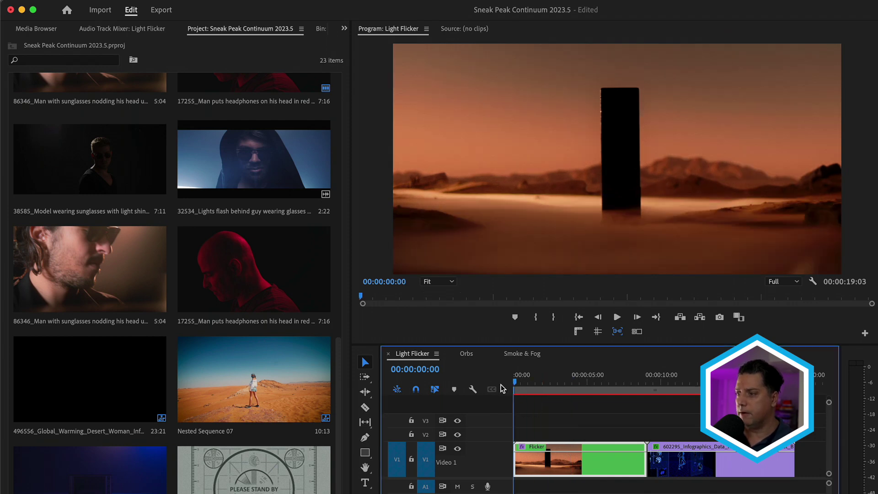
pyautogui.press('space')
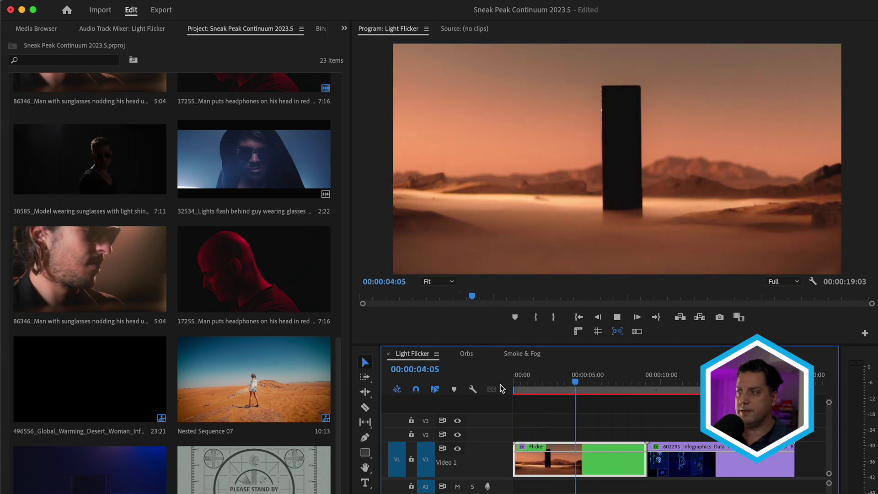
pyautogui.press('space')
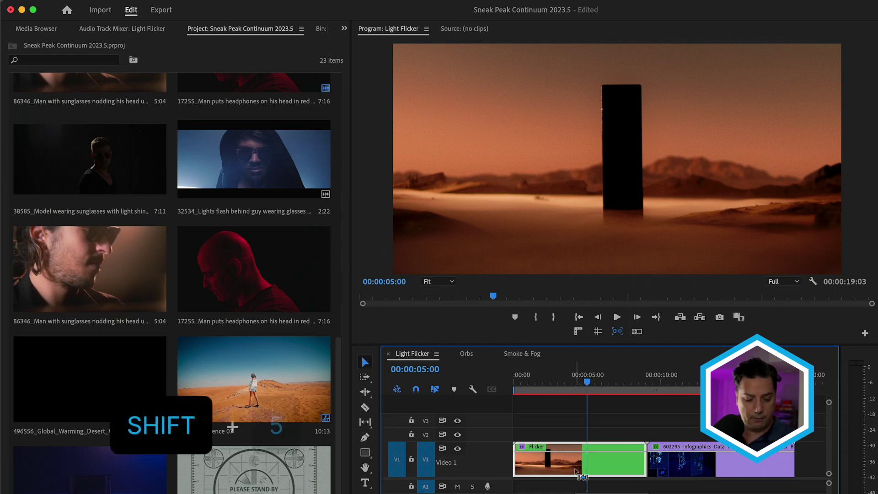
pyautogui.hotkey('shift', '5')
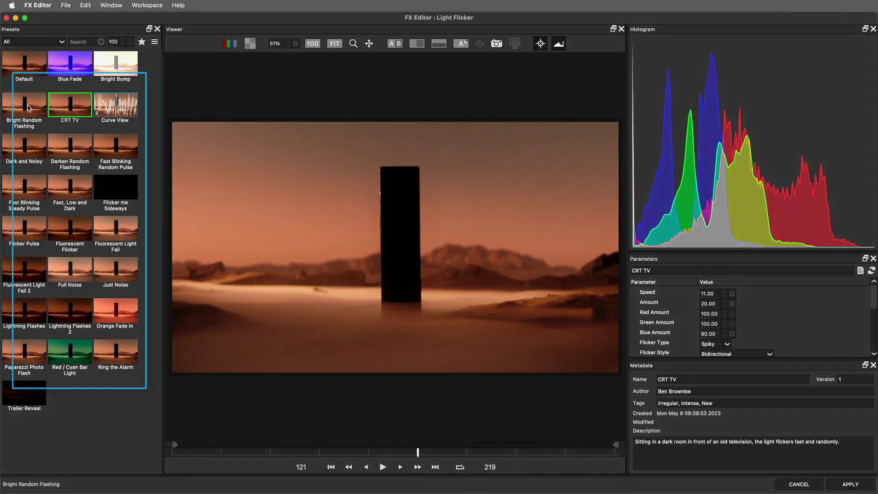
# Preview the Bright Random Flashing, CRT TV, Dark and Noisy, Darken Random Flashing and Fast Blinking presets
pyautogui.click(29, 107)
pyautogui.click(77, 107)
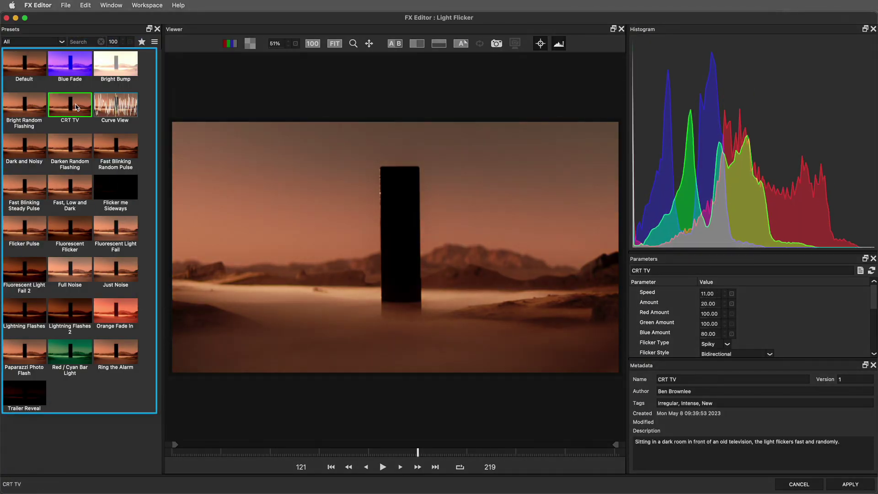
pyautogui.click(28, 146)
pyautogui.click(59, 145)
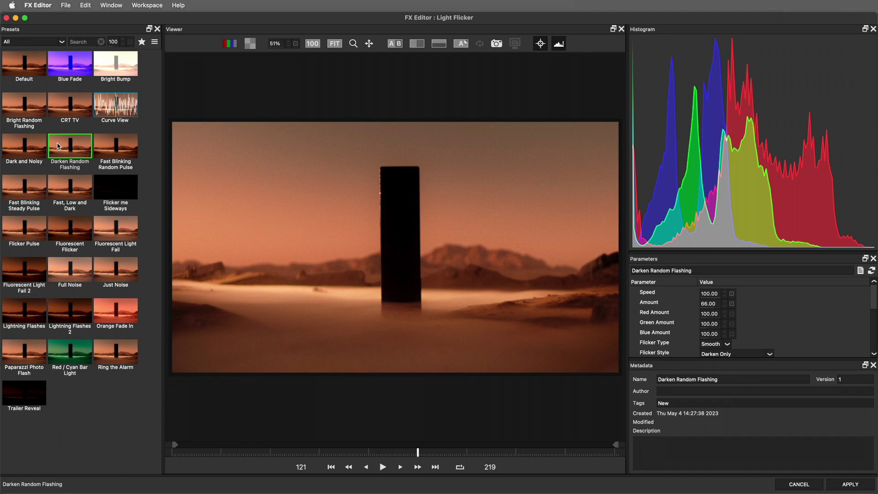
pyautogui.click(120, 148)
# Play the Fast Blinking Random Pulse preview, then return to the Default preset
pyautogui.click(383, 467)
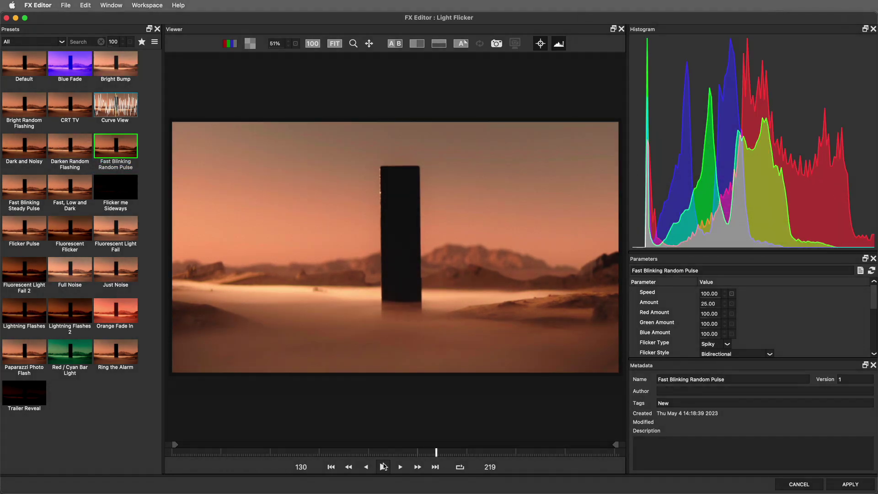
pyautogui.click(383, 467)
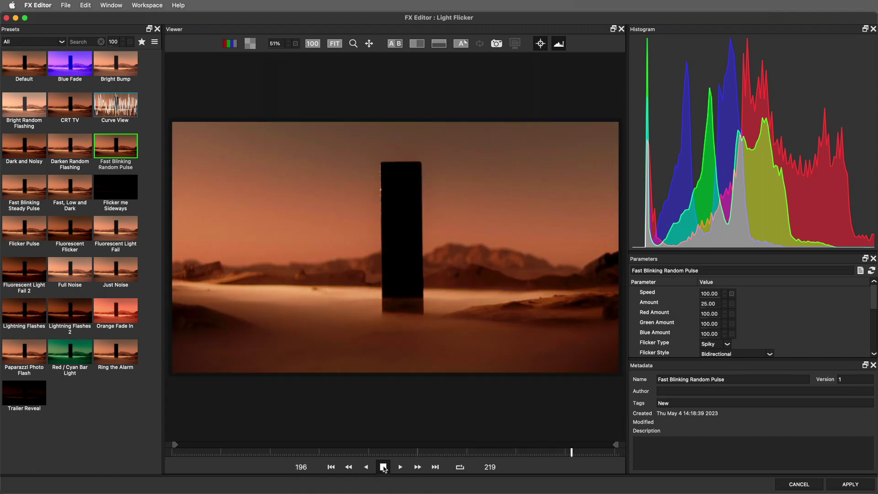
pyautogui.click(383, 466)
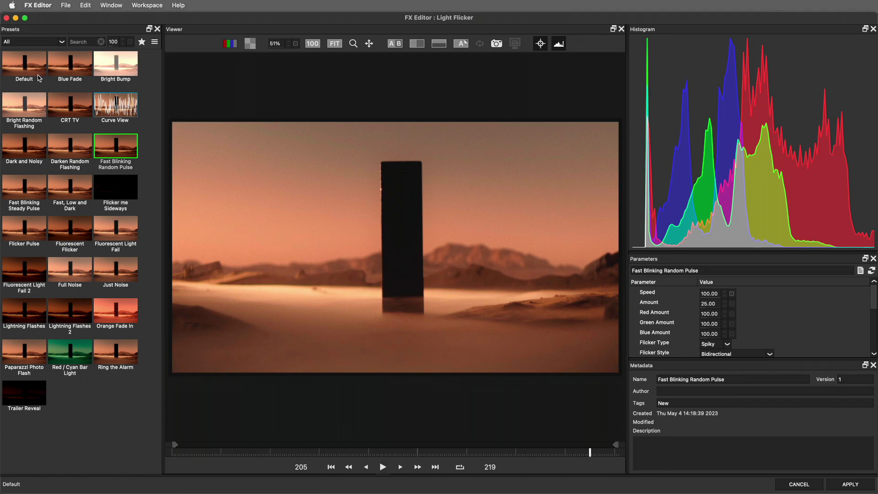
pyautogui.click(24, 66)
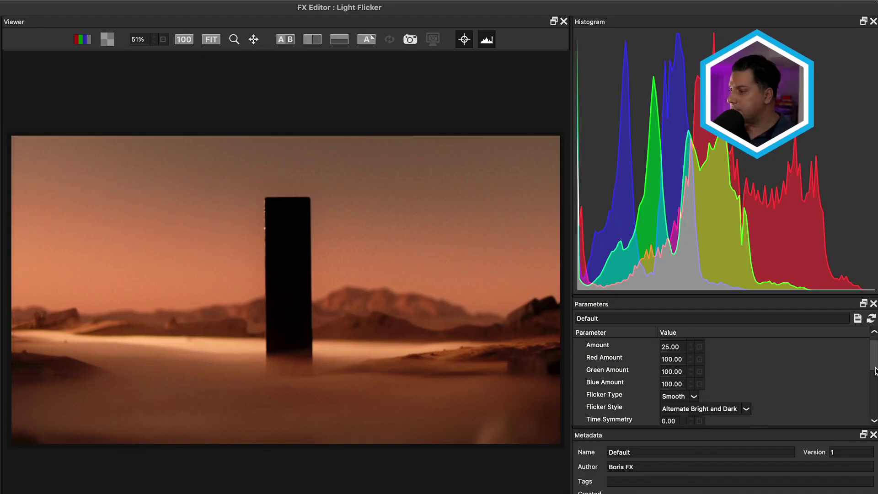
pyautogui.moveTo(875, 370); pyautogui.dragTo(874, 415)
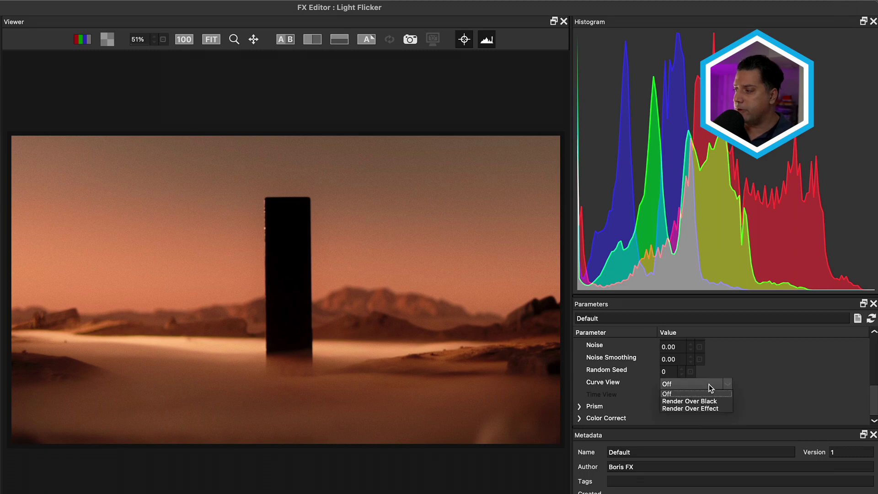
# Set Curve View to Render Over Effect, keep Time View at Full Effect, and stop playback
pyautogui.click(692, 409)
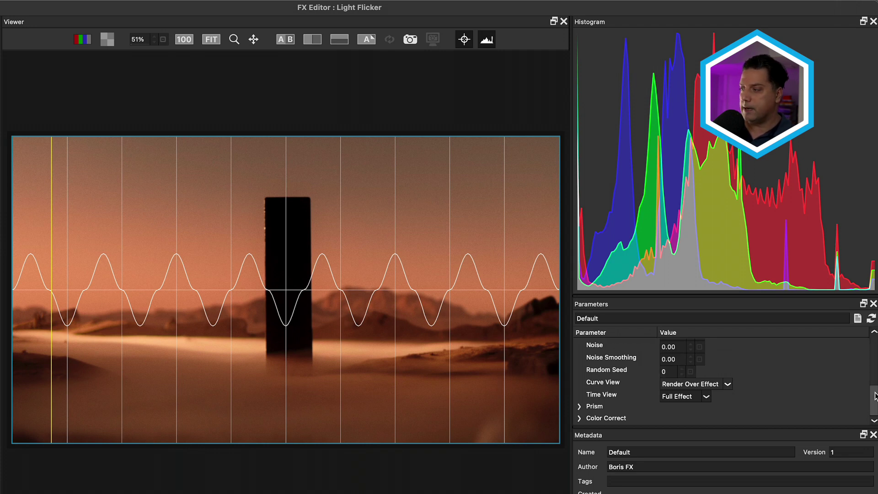
pyautogui.moveTo(873, 400); pyautogui.dragTo(870, 369)
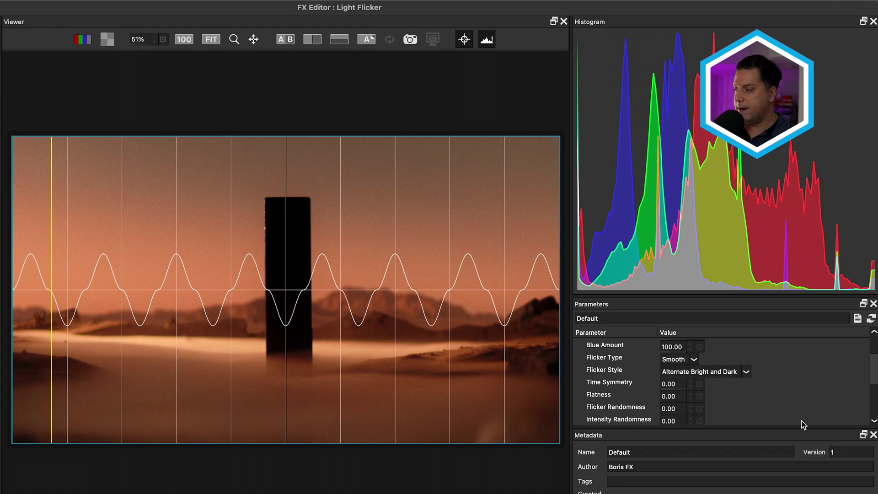
pyautogui.moveTo(874, 370); pyautogui.dragTo(873, 398)
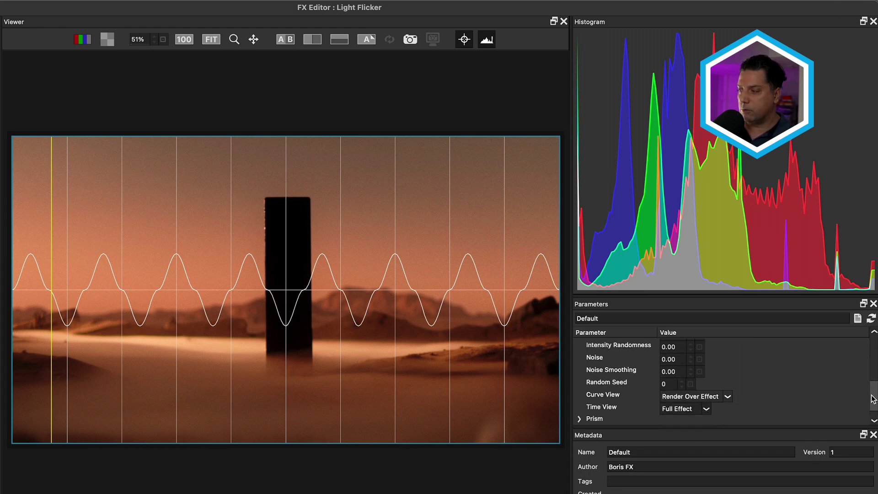
pyautogui.click(676, 409)
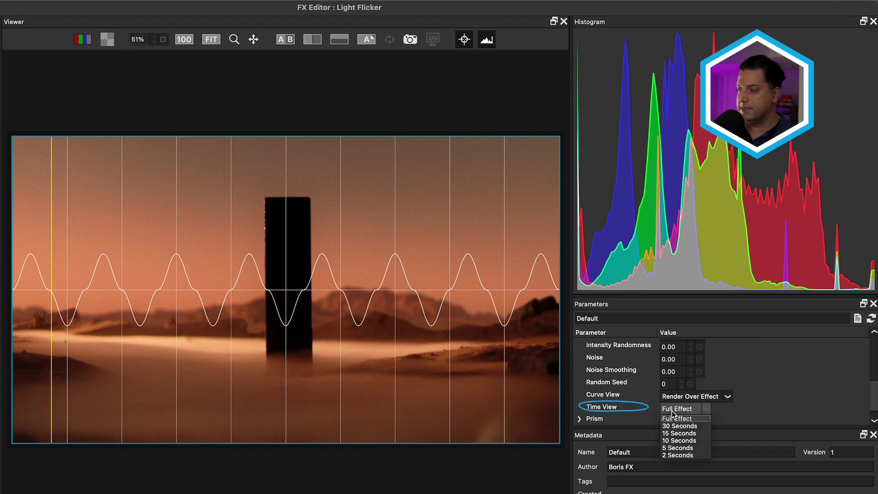
pyautogui.click(670, 418)
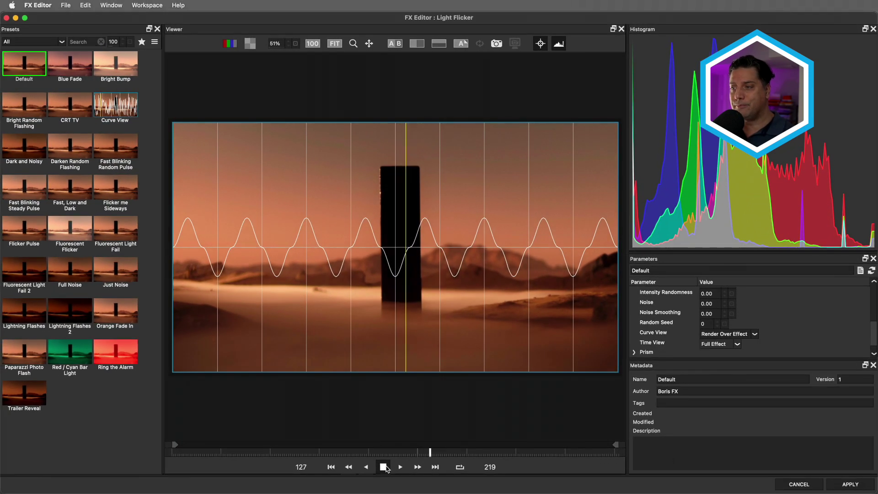
pyautogui.click(386, 467)
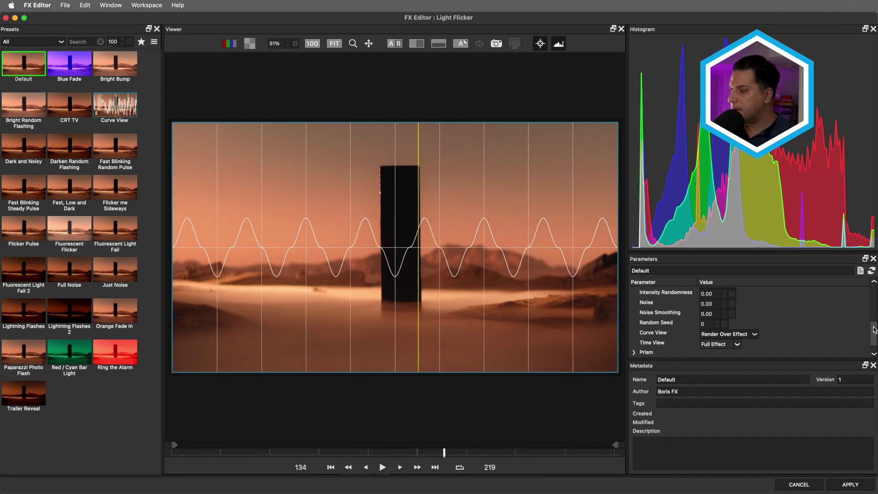
pyautogui.scroll(5, 873, 316)
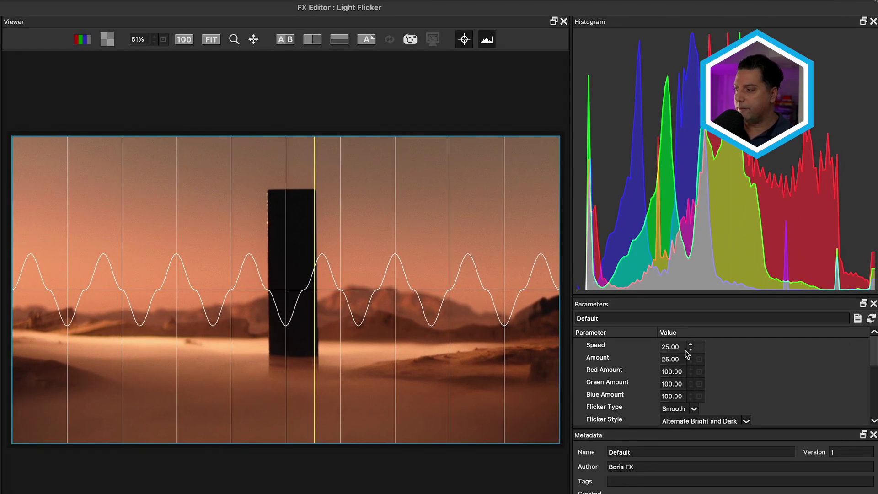
# Set the Light Flicker Speed to 100 and the Flicker Type to Spiky
pyautogui.click(673, 348)
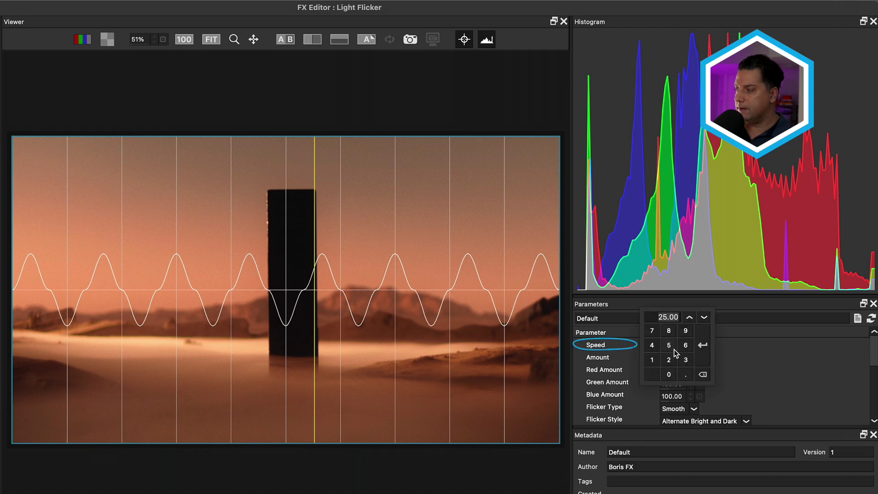
pyautogui.click(652, 360)
pyautogui.click(669, 374)
pyautogui.click(669, 373)
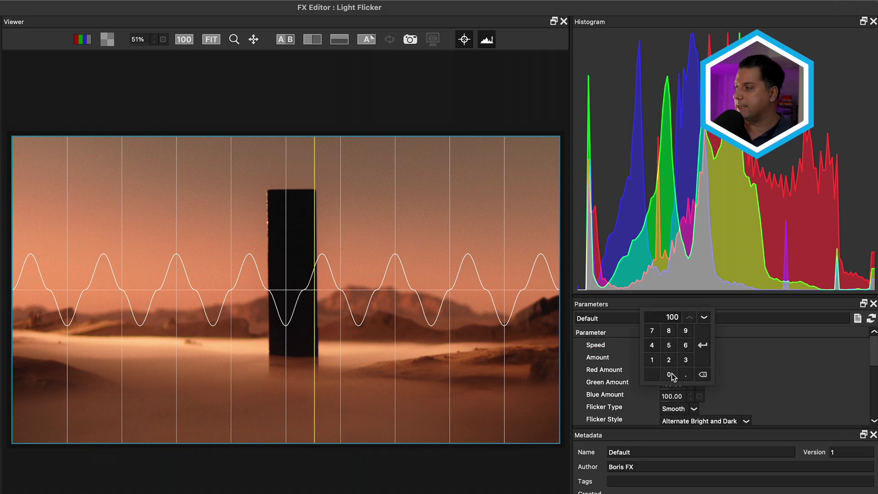
pyautogui.click(703, 345)
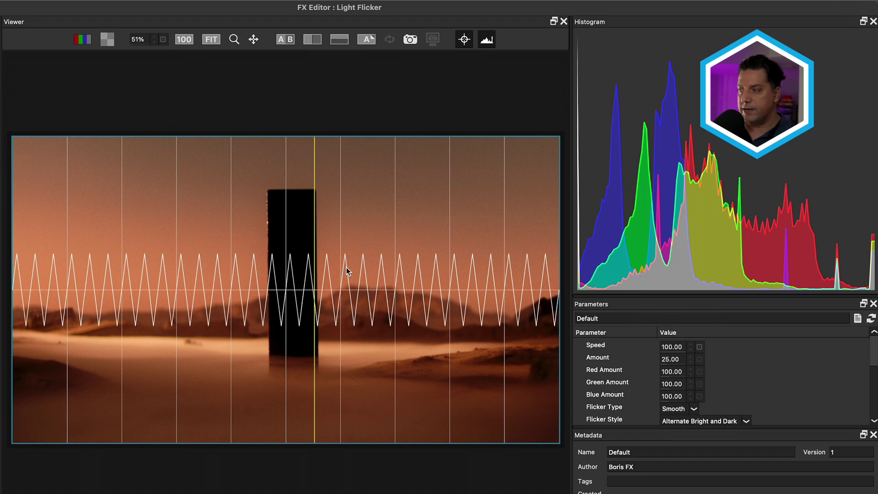
pyautogui.click(687, 409)
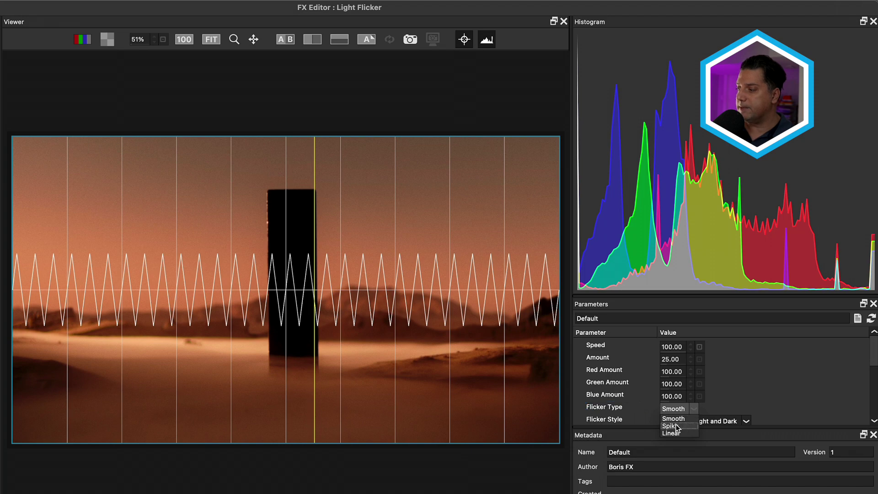
pyautogui.click(676, 426)
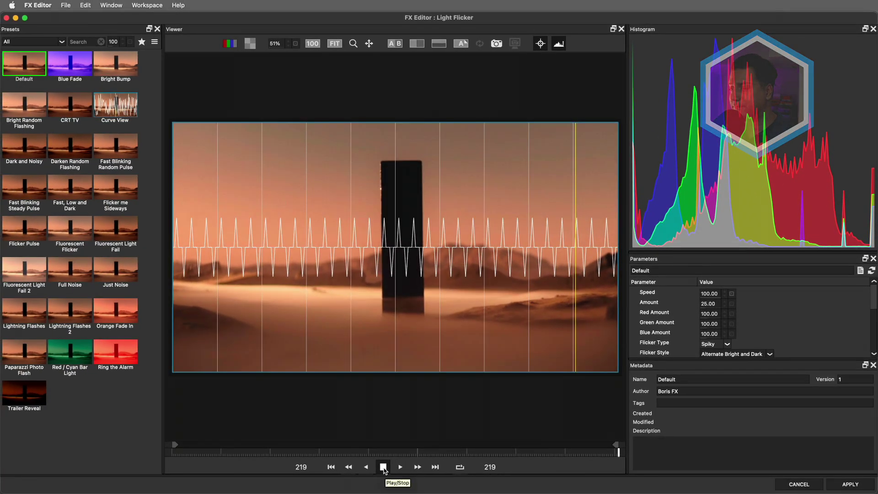
# Lower the red flicker amount, preview it, and set Flicker Style to Alternate Bright and Dark
pyautogui.click(384, 467)
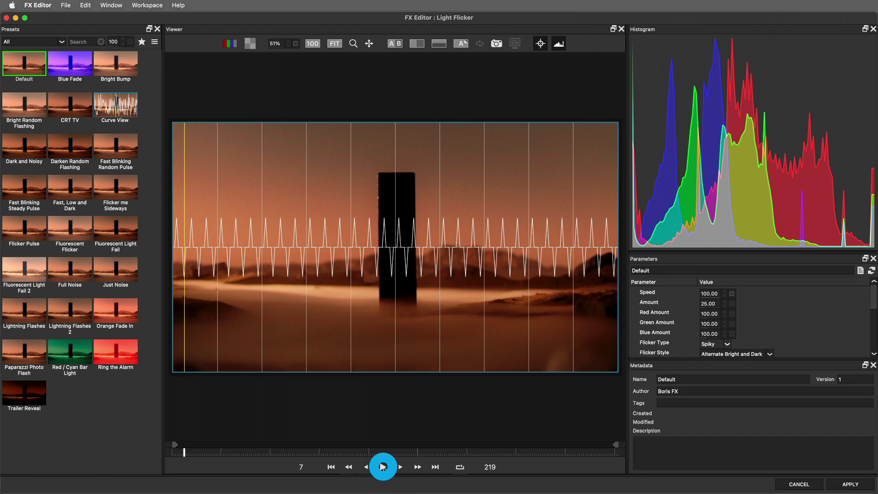
pyautogui.moveTo(709, 323); pyautogui.dragTo(713, 333)
pyautogui.scroll(-3, 755, 329)
pyautogui.scroll(-2, 754, 329)
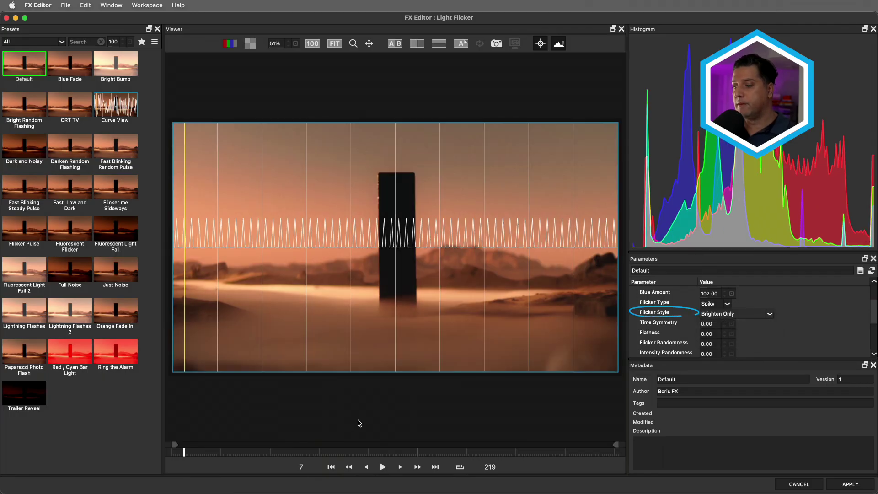
pyautogui.click(384, 467)
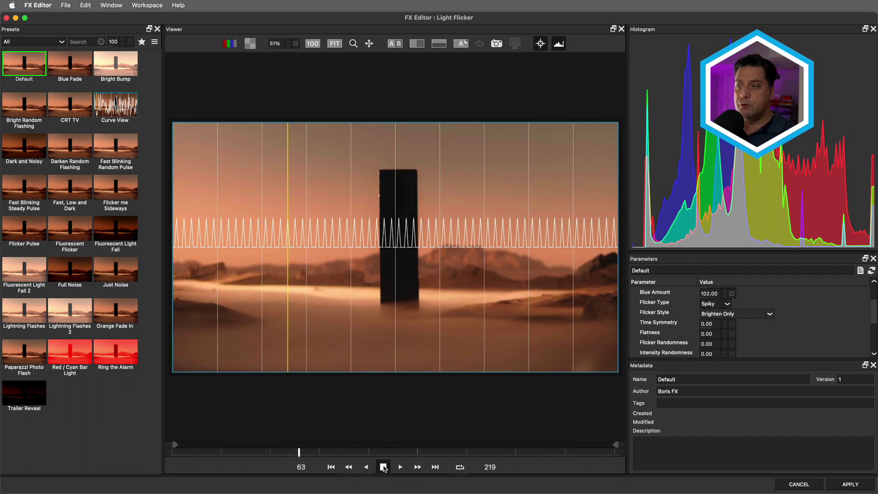
pyautogui.click(383, 467)
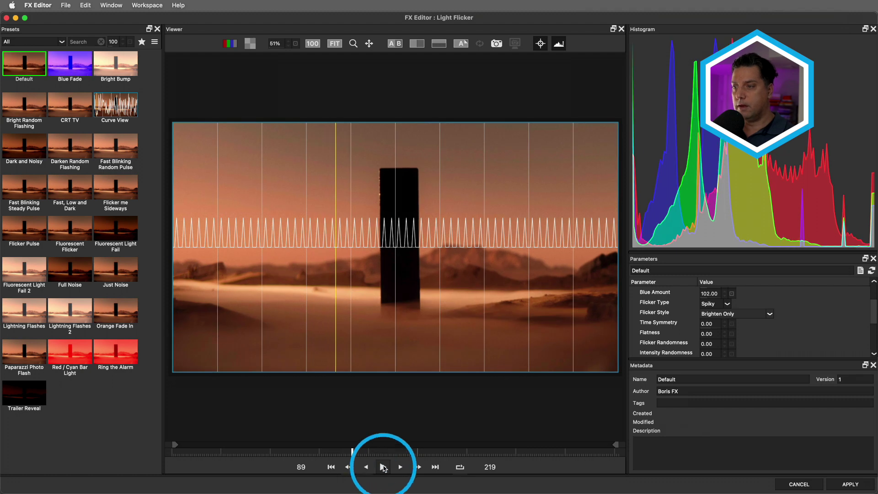
pyautogui.click(725, 314)
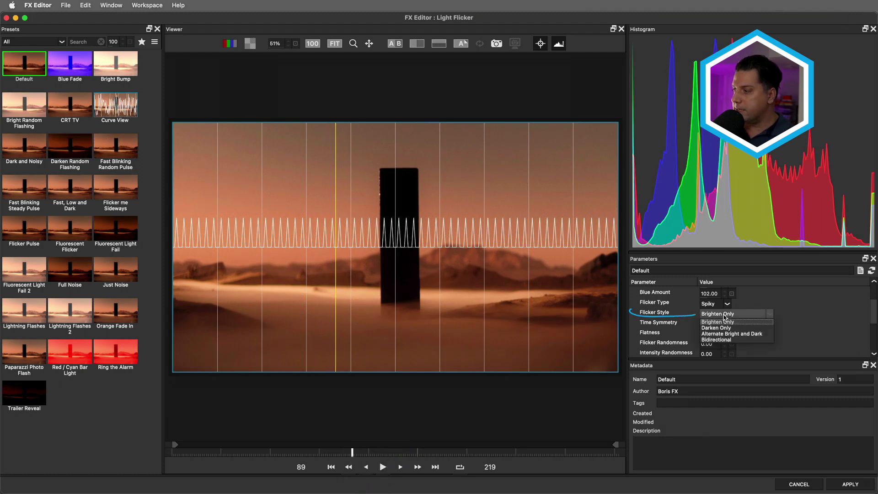
pyautogui.click(727, 334)
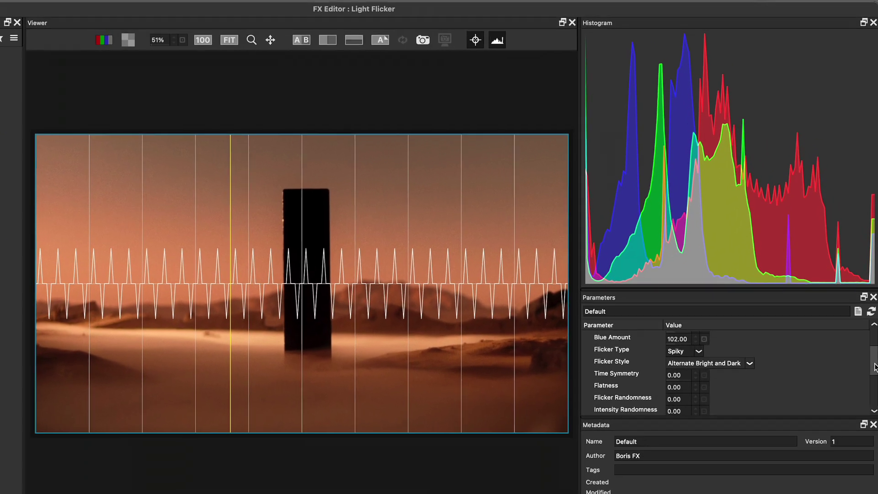
pyautogui.scroll(-3, 856, 344)
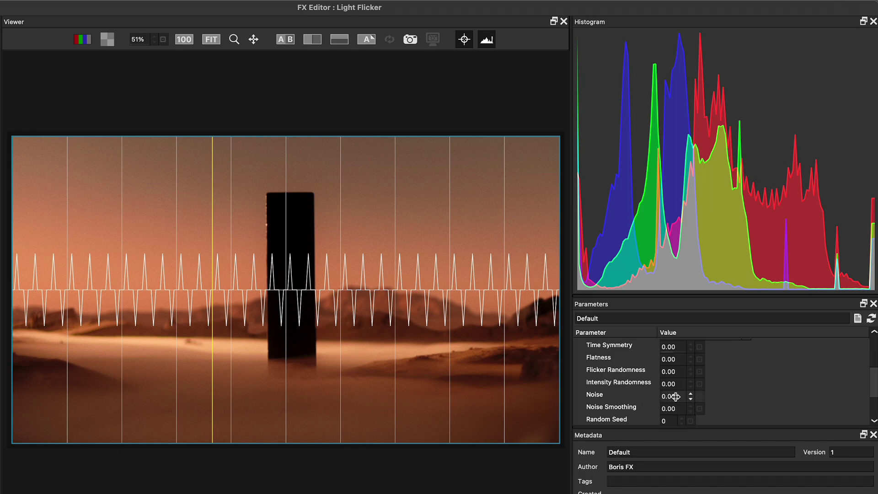
# Drag the Noise value up to 22.00
pyautogui.moveTo(676, 396); pyautogui.dragTo(687, 396)
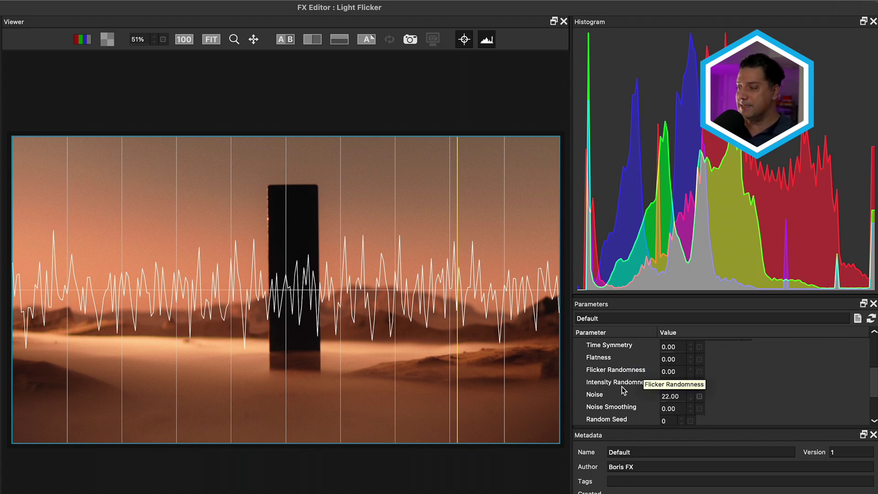
pyautogui.moveTo(873, 374); pyautogui.dragTo(871, 398)
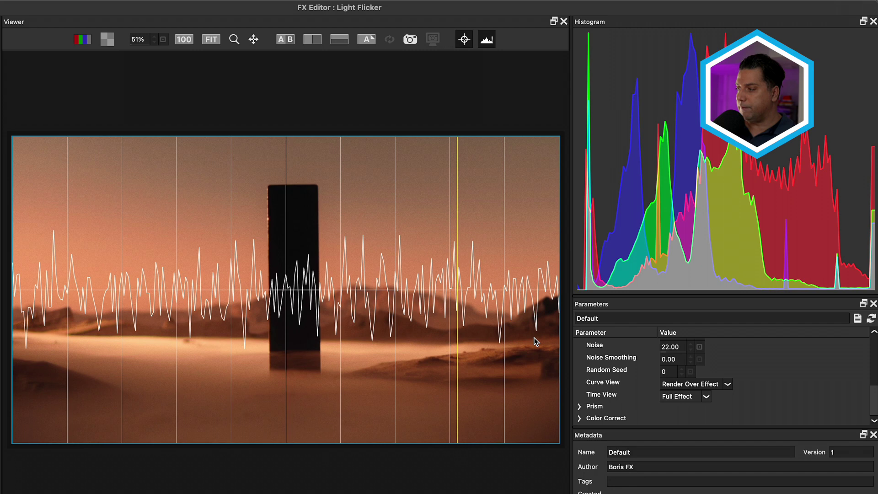
# Turn Curve View off and enable Prism in its expanded group
pyautogui.click(716, 386)
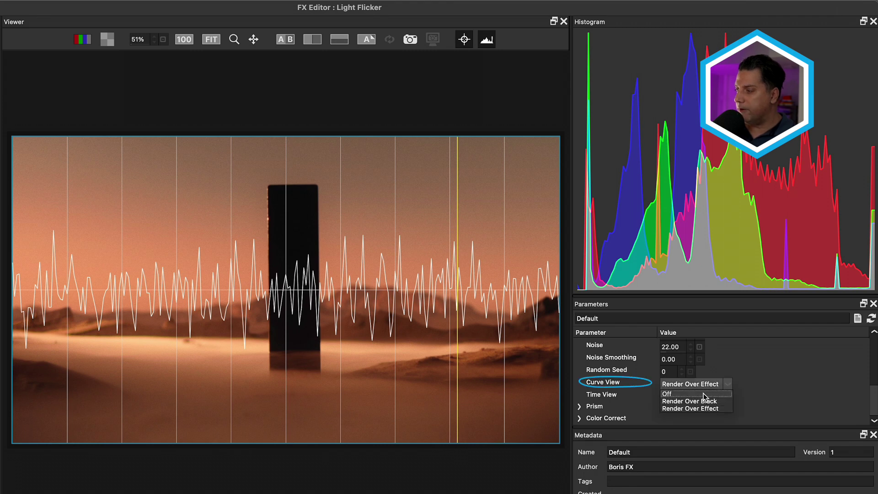
pyautogui.click(703, 393)
pyautogui.click(595, 406)
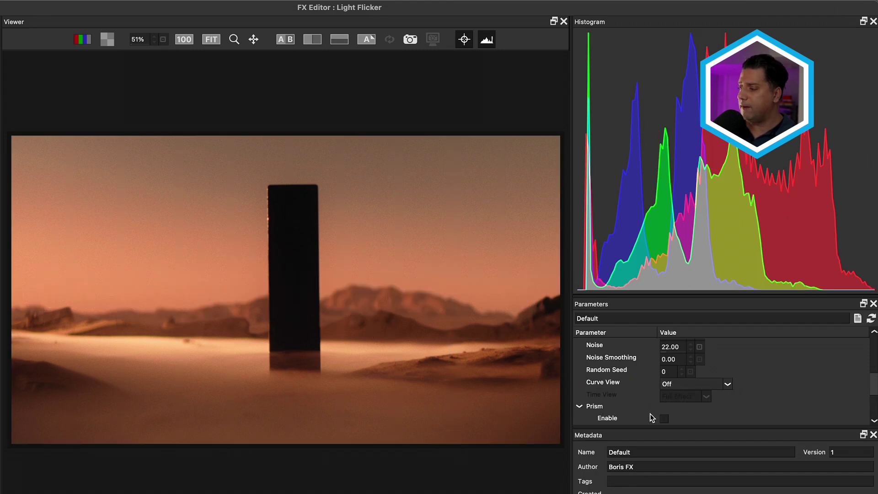
pyautogui.click(664, 418)
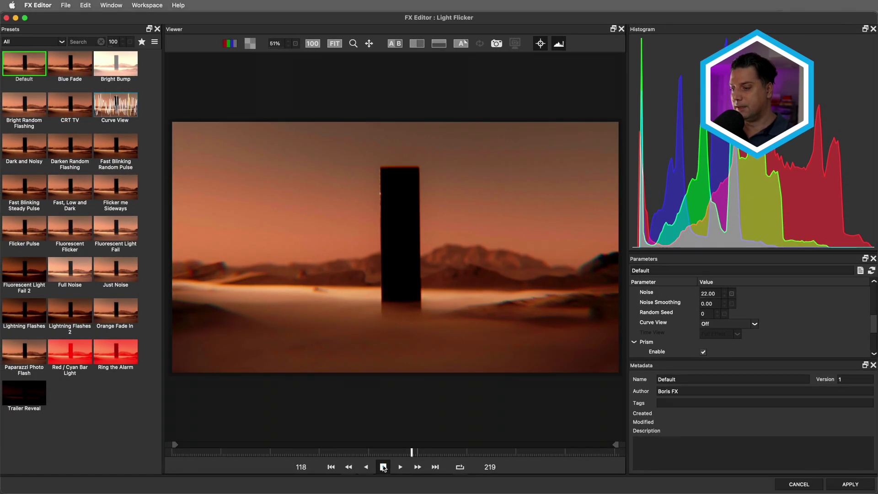
# Apply the edits, play the infographic clip's Light Flicker, and reopen it in FX Editor
pyautogui.click(383, 468)
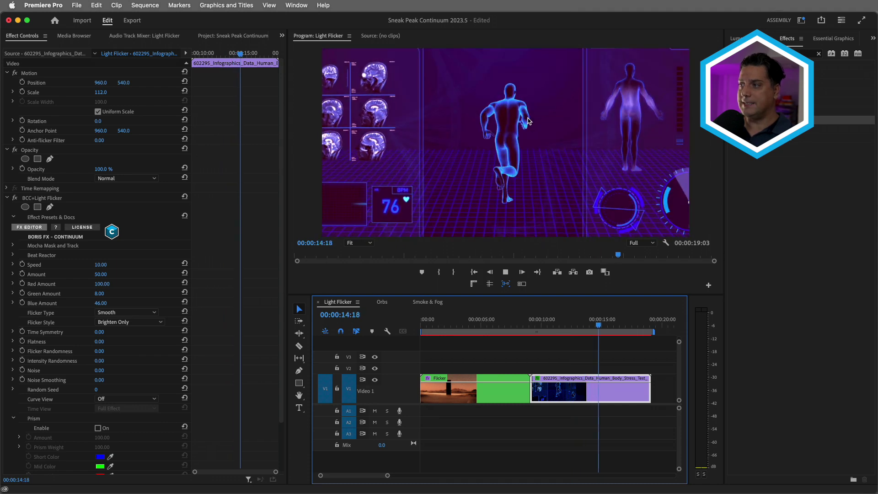
pyautogui.press('space')
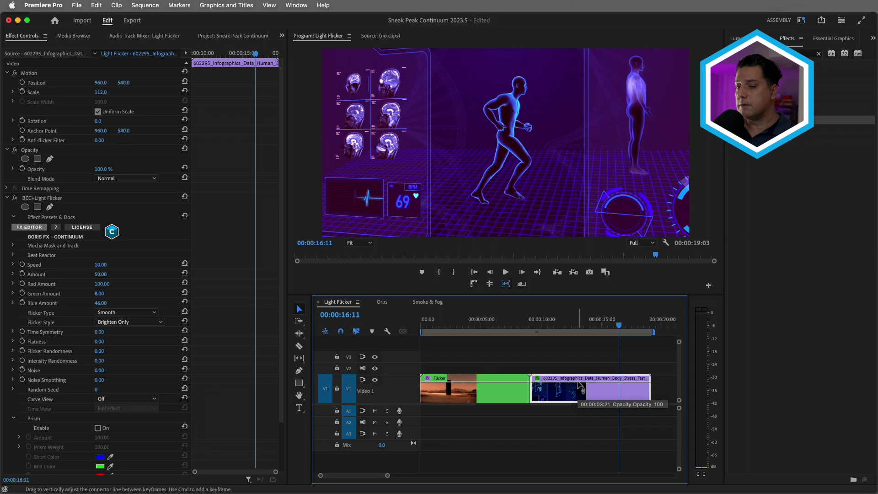
pyautogui.click(35, 227)
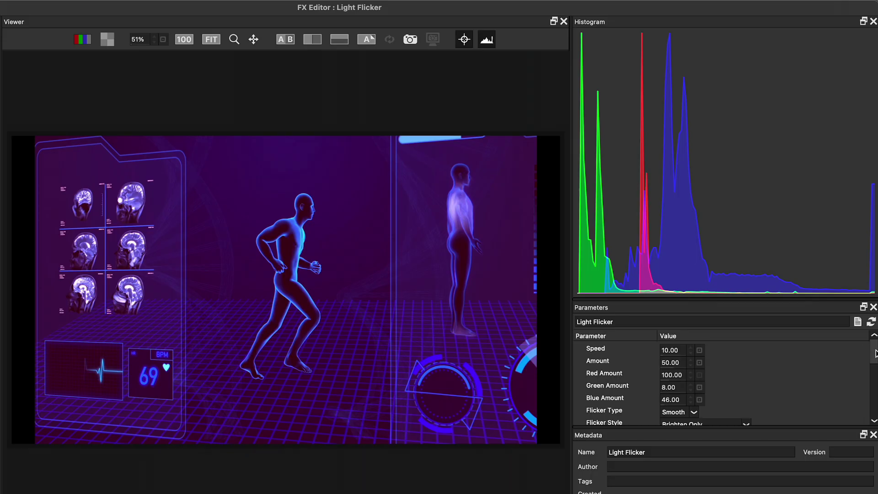
pyautogui.moveTo(875, 353); pyautogui.dragTo(872, 400)
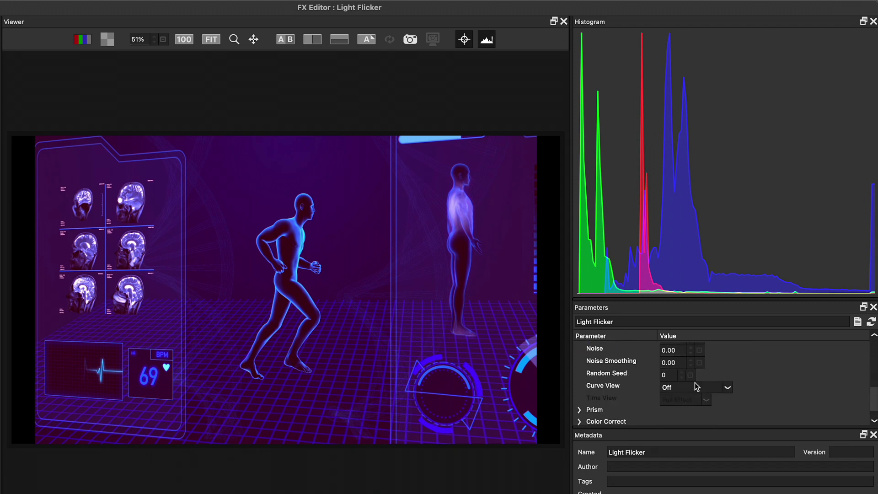
# Set Curve View to Render Over Effect for the infographic clip's flicker
pyautogui.click(695, 388)
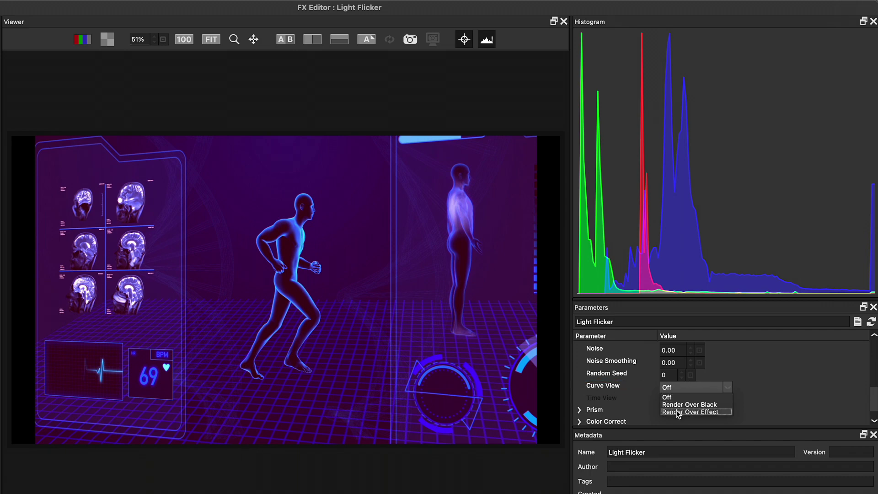
pyautogui.click(690, 412)
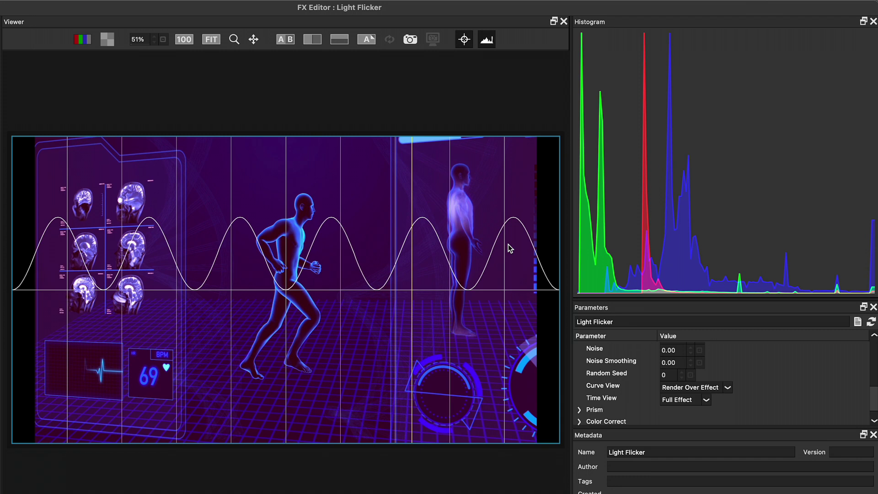
pyautogui.moveTo(874, 412); pyautogui.dragTo(874, 340)
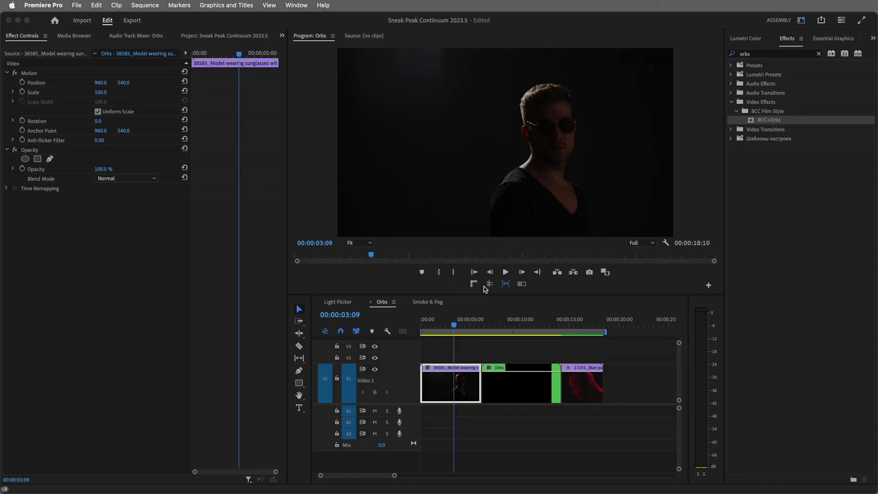
# Find BCC+Orbs in the effects list and drop it onto the sunglasses model clip
pyautogui.hotkey('shift', 'f')
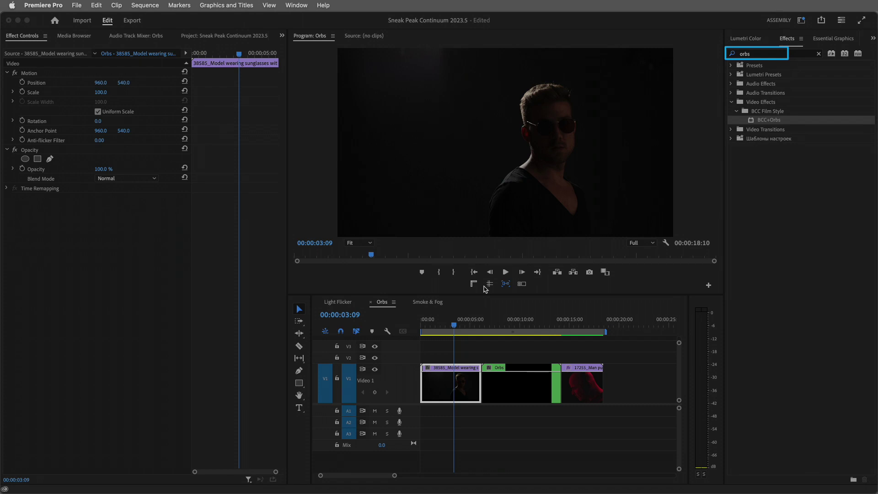
pyautogui.press('Escape')
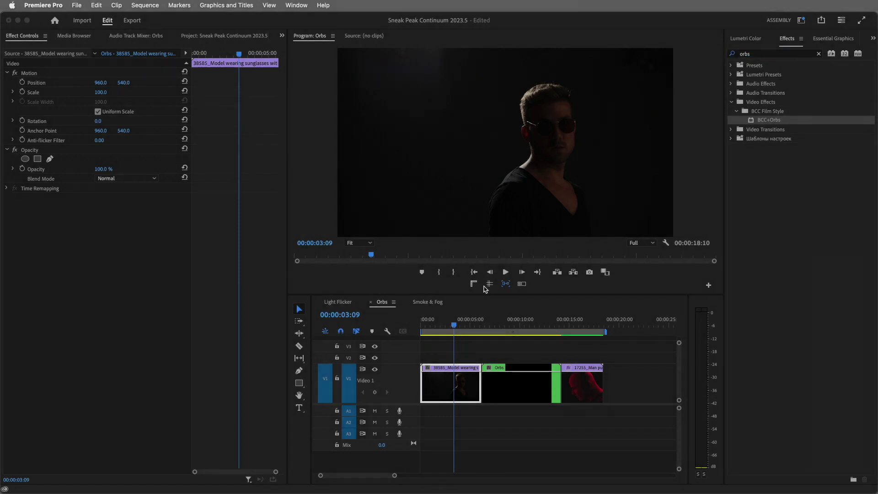
pyautogui.click(750, 122)
pyautogui.moveTo(519, 295); pyautogui.dragTo(455, 371)
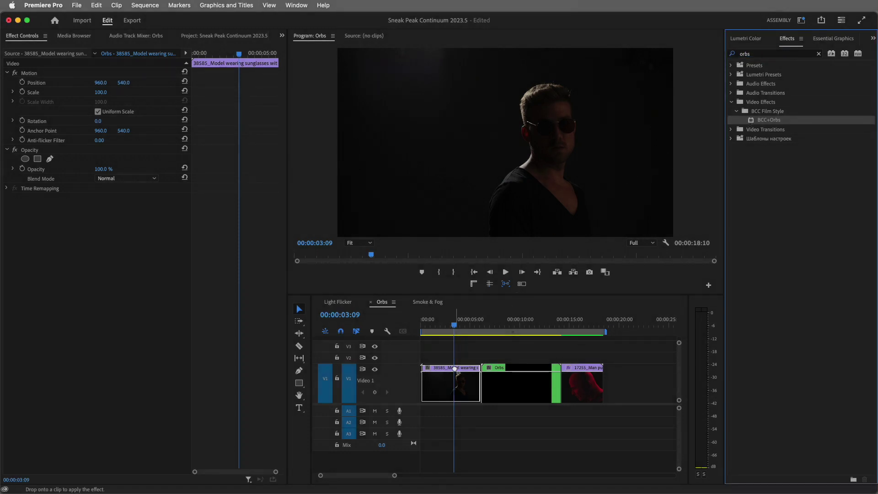
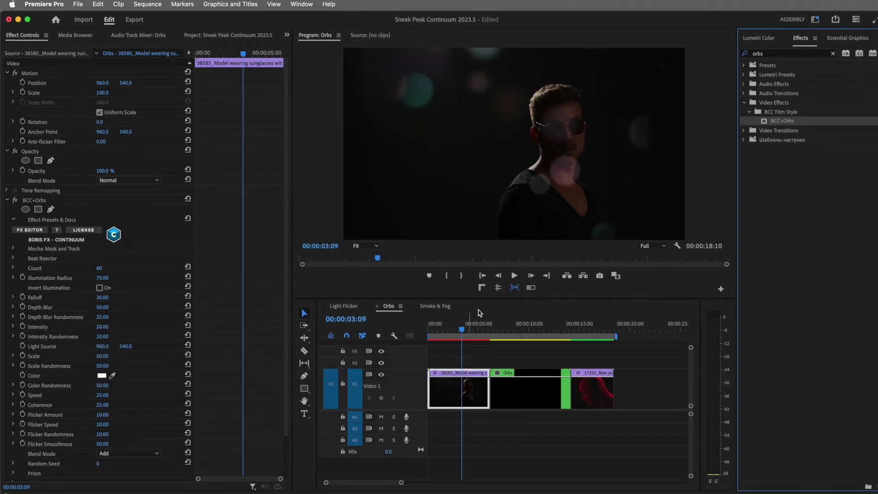
# Preview the orbs from the start, then raise Illumination Radius to 121 and Count to 171
pyautogui.moveTo(454, 320); pyautogui.dragTo(421, 320)
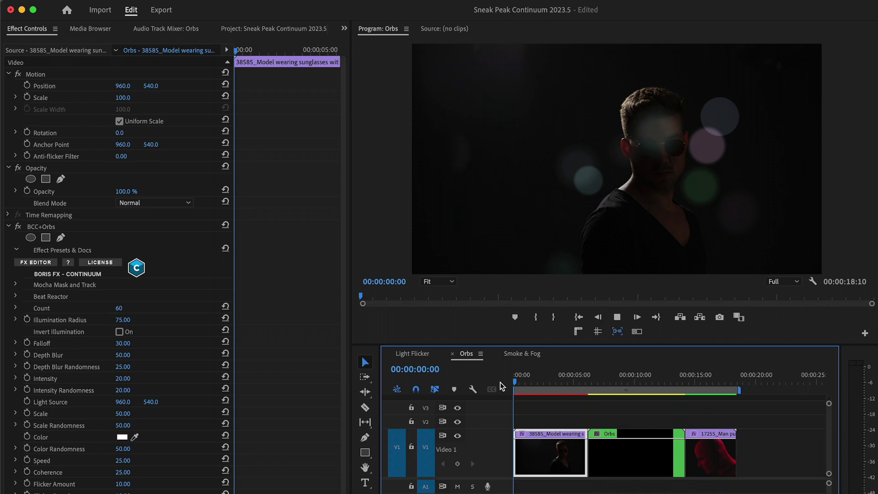
pyautogui.press('space')
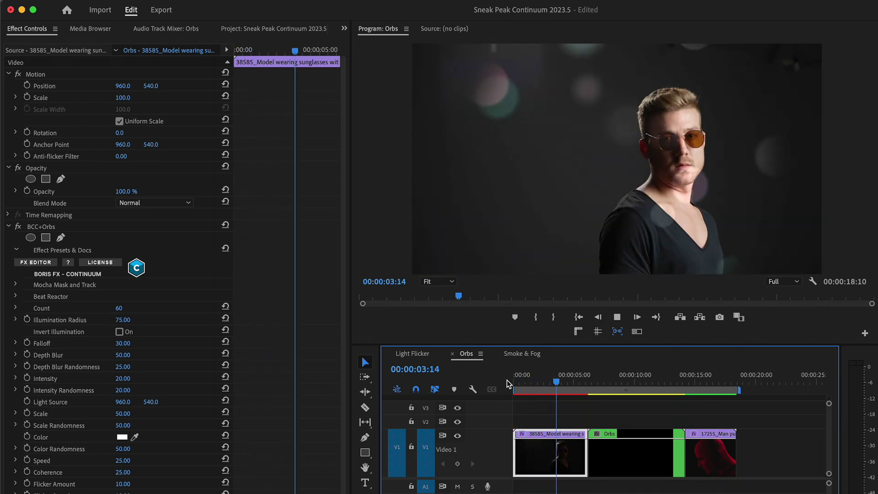
pyautogui.press('space')
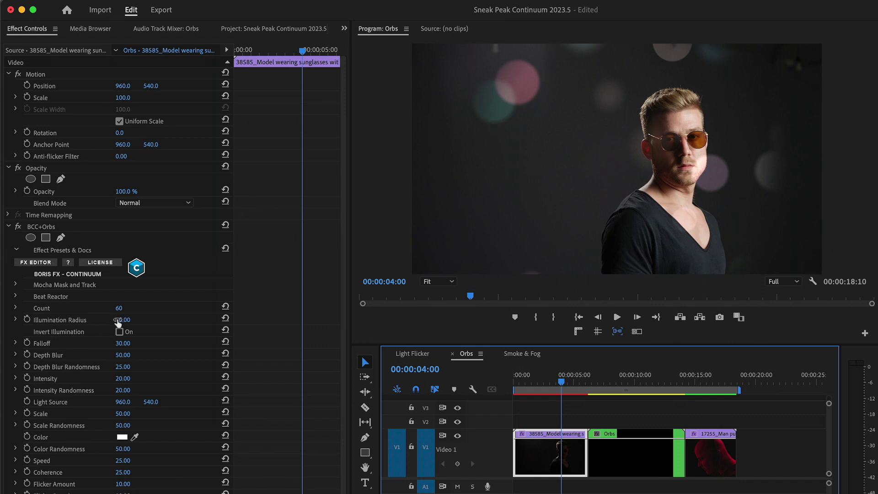
pyautogui.moveTo(123, 319); pyautogui.dragTo(139, 320)
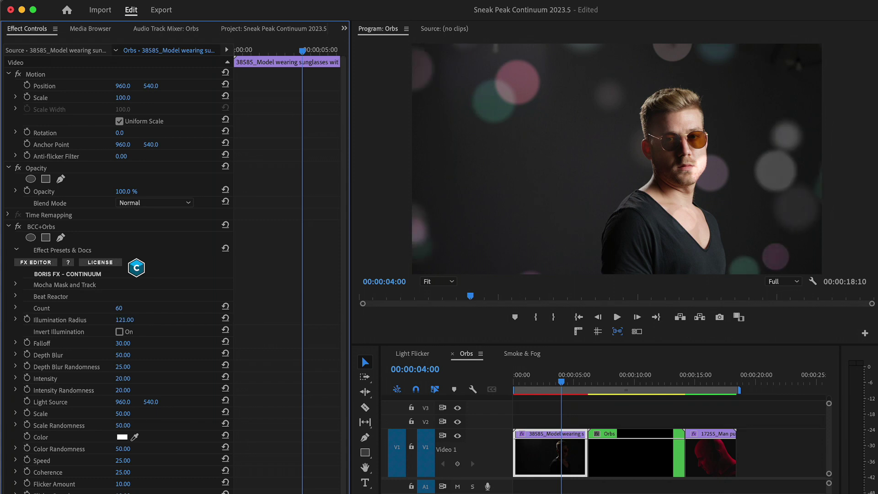
pyautogui.moveTo(120, 308); pyautogui.dragTo(142, 308)
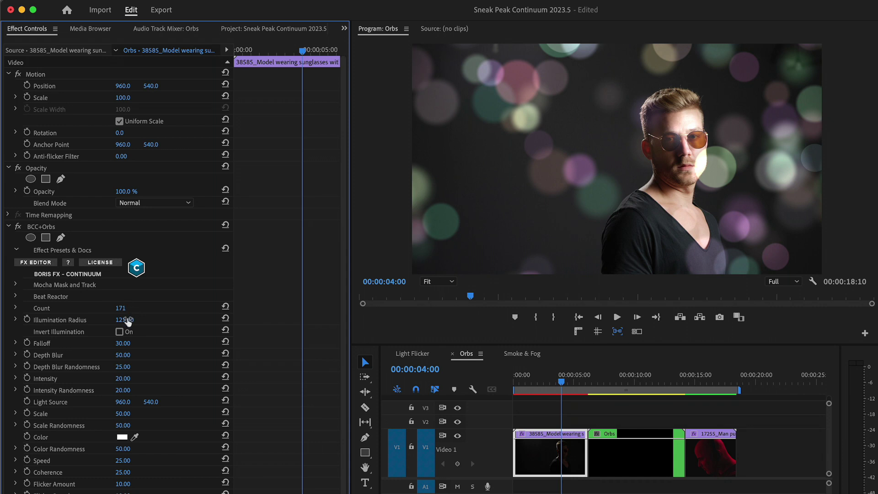
# Turn on Invert Illumination with radius 46 and Light Source at 1163, 539
pyautogui.moveTo(126, 319); pyautogui.dragTo(97, 319)
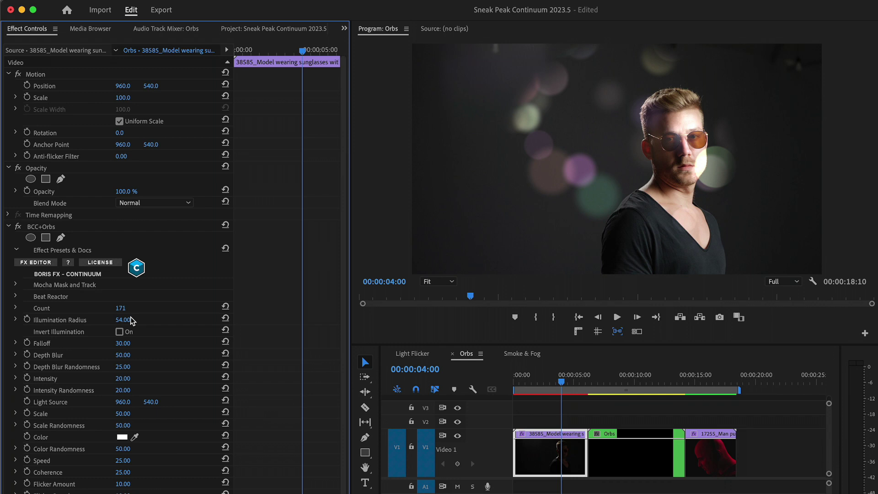
pyautogui.moveTo(124, 401); pyautogui.dragTo(151, 401)
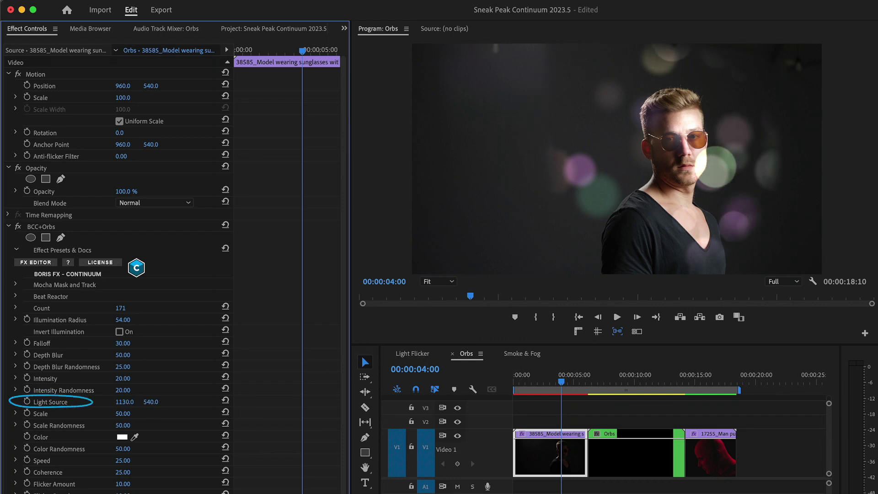
pyautogui.moveTo(151, 401); pyautogui.dragTo(179, 401)
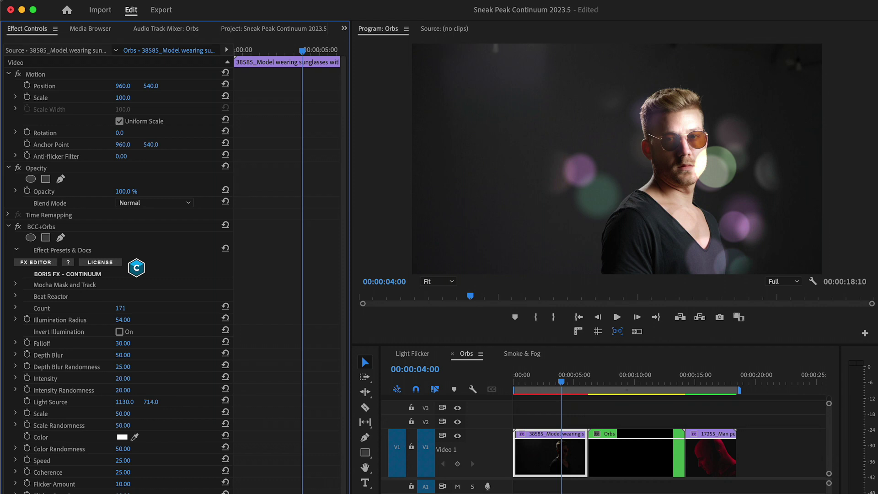
pyautogui.click(120, 332)
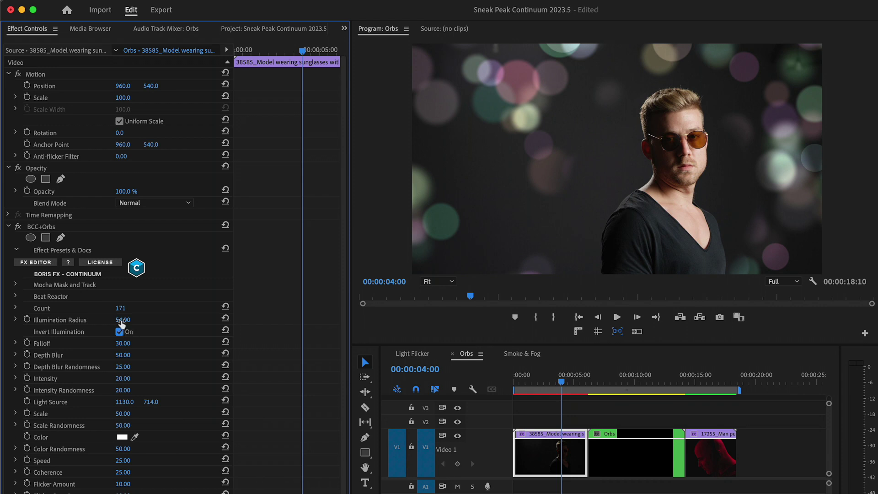
pyautogui.moveTo(122, 322); pyautogui.dragTo(132, 321)
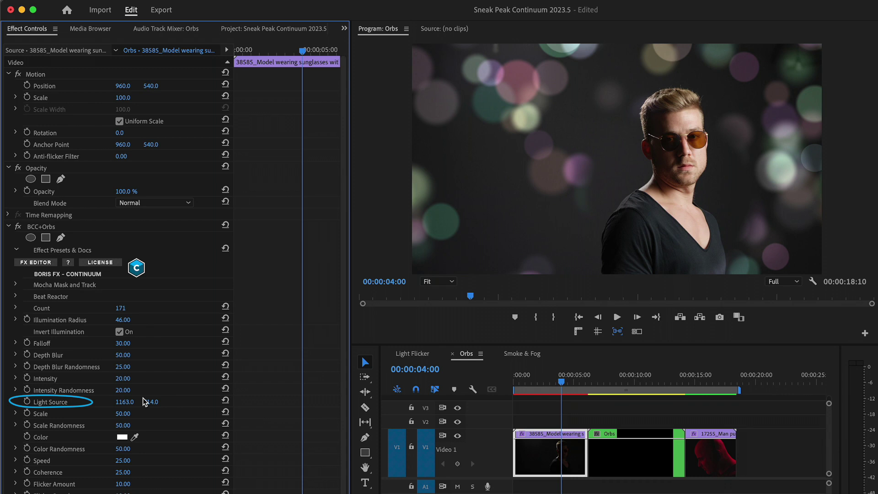
pyautogui.moveTo(150, 402); pyautogui.dragTo(131, 401)
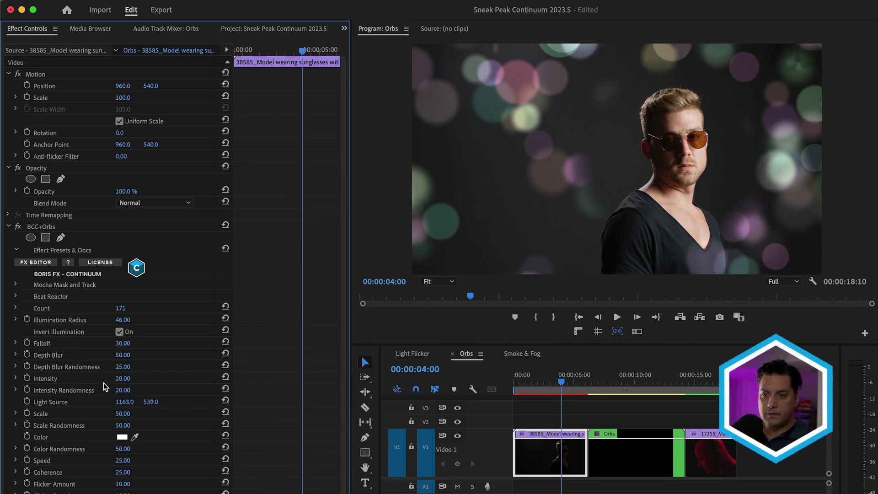
# Shrink the orbs to Scale 36 and raise Scale Randomness to 91
pyautogui.moveTo(122, 413)
pyautogui.mouseDown()
pyautogui.moveTo(110, 413)
pyautogui.moveTo(131, 414)
pyautogui.mouseUp()
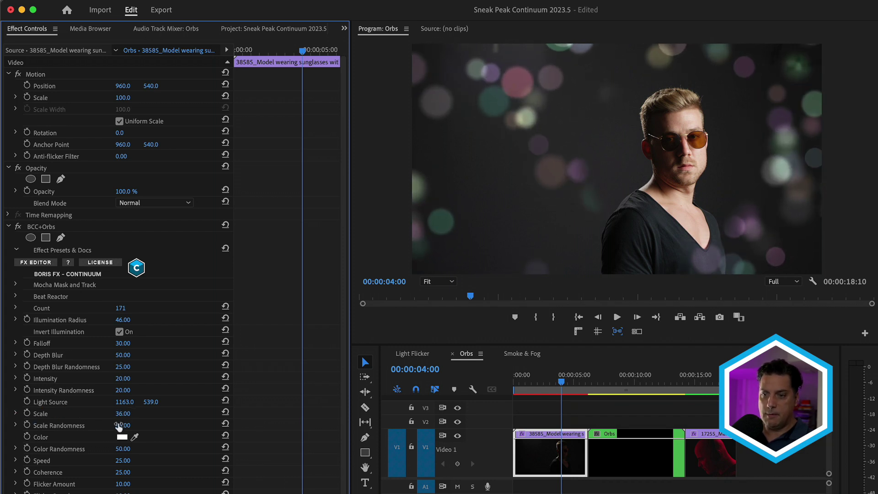
pyautogui.moveTo(122, 424); pyautogui.dragTo(132, 425)
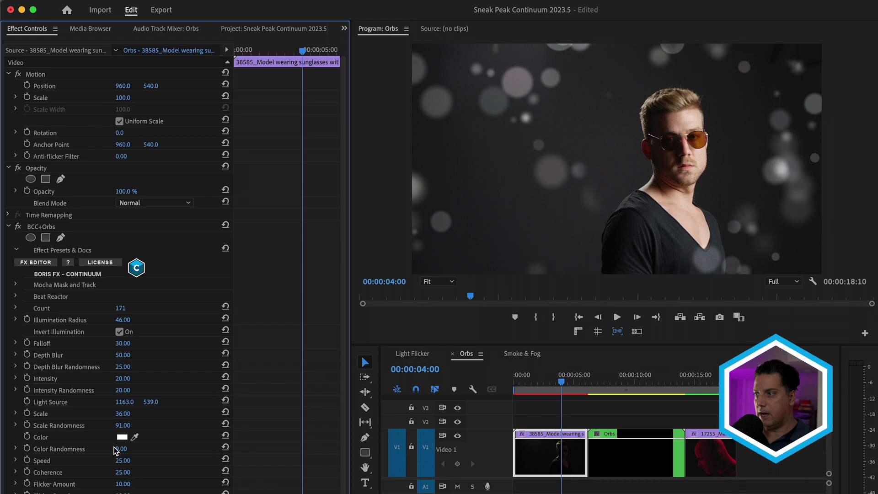
# Colour the orbs bright blue and raise Color Randomness to 18
pyautogui.click(123, 437)
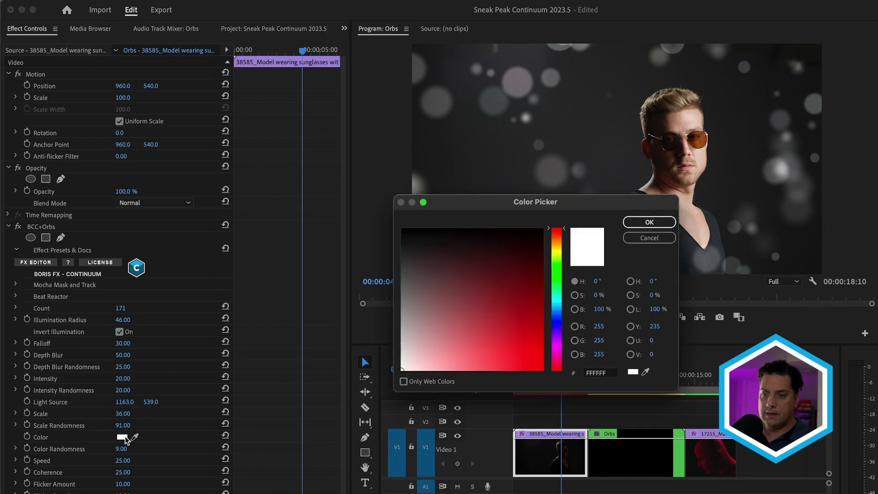
pyautogui.click(557, 308)
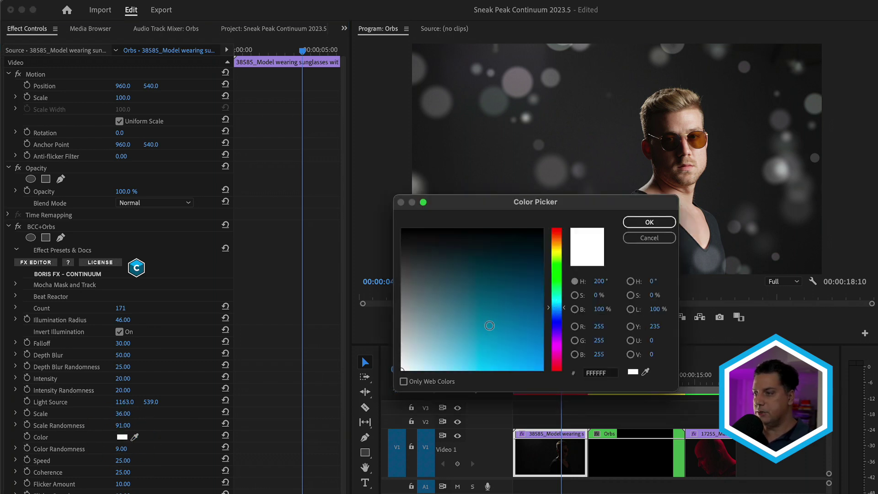
pyautogui.click(486, 361)
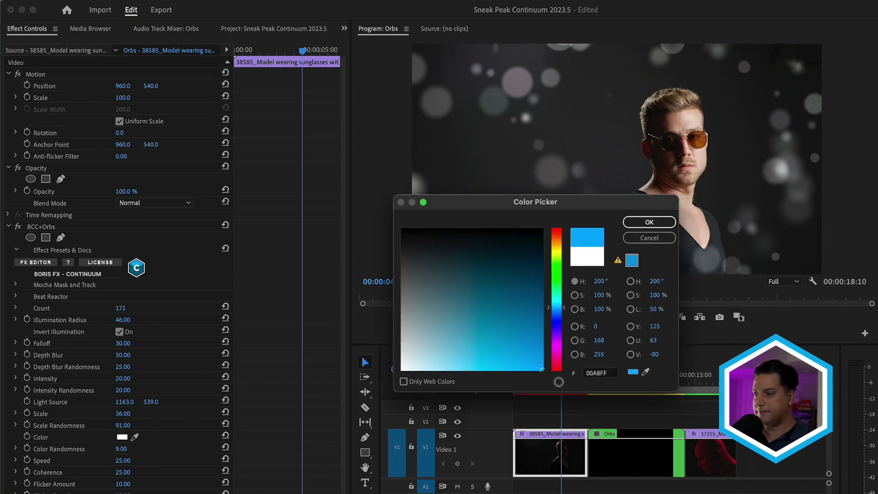
pyautogui.click(649, 222)
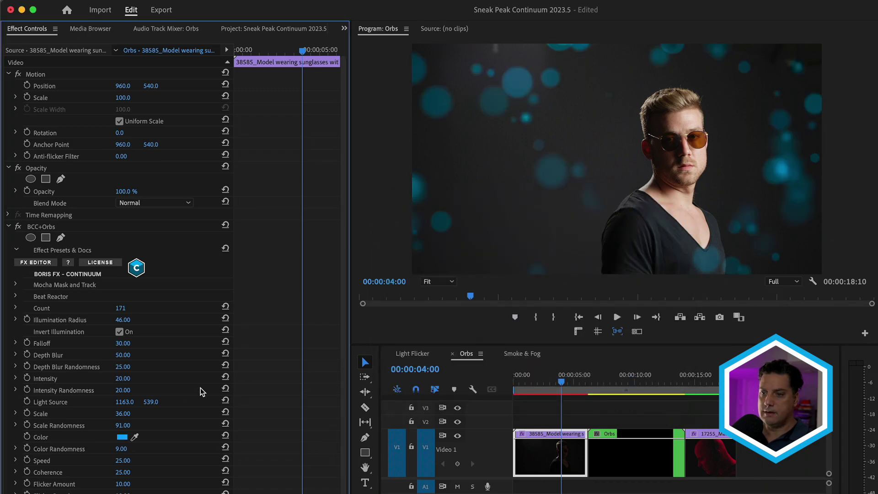
pyautogui.moveTo(121, 448); pyautogui.dragTo(138, 448)
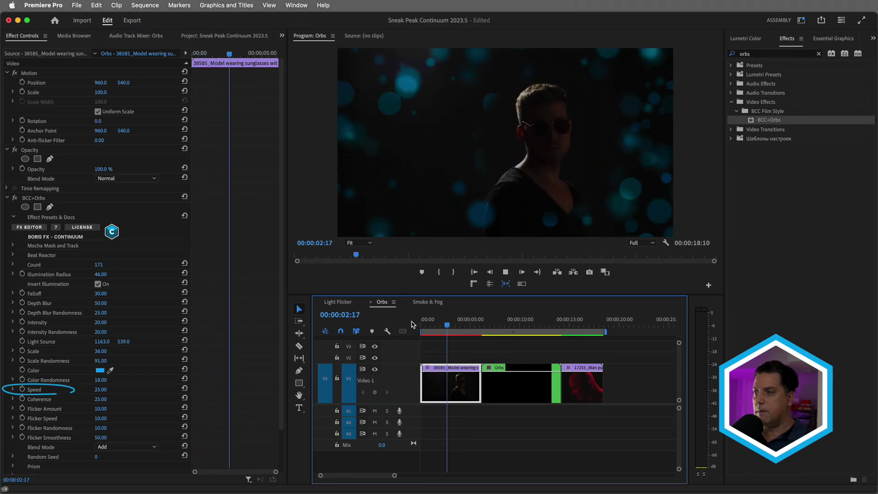
# Try Coherence at 100, preview from the start, then settle Coherence at 74
pyautogui.press('space')
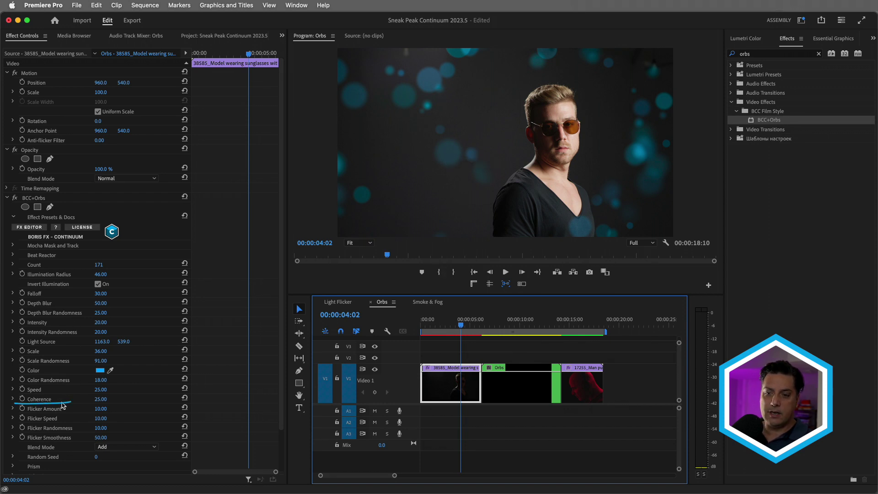
pyautogui.click(101, 399)
pyautogui.write('100')
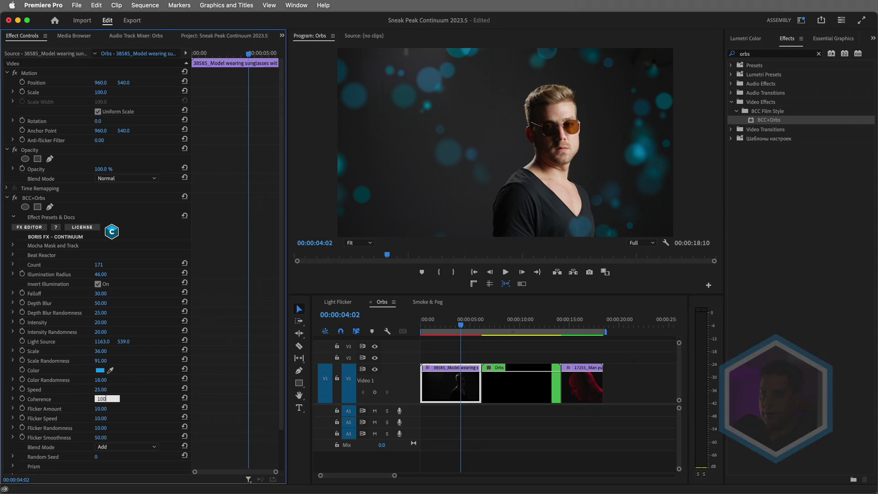
pyautogui.press('Return')
pyautogui.click(422, 320)
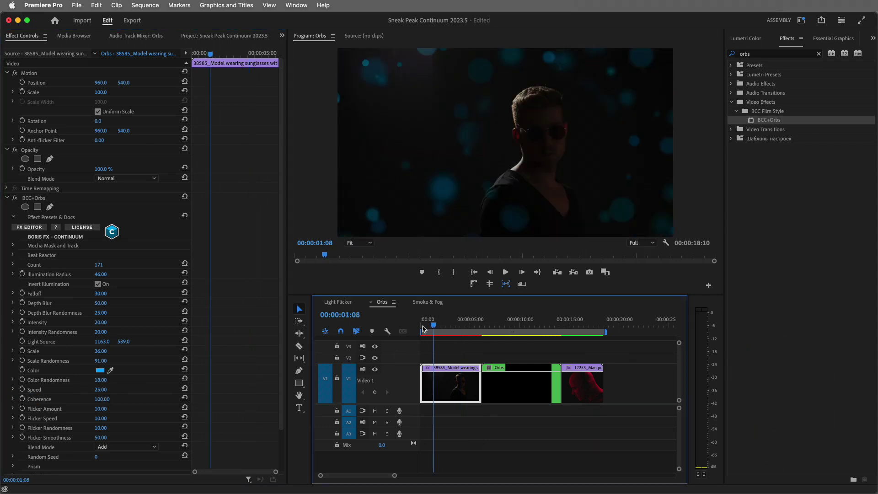
pyautogui.press('space')
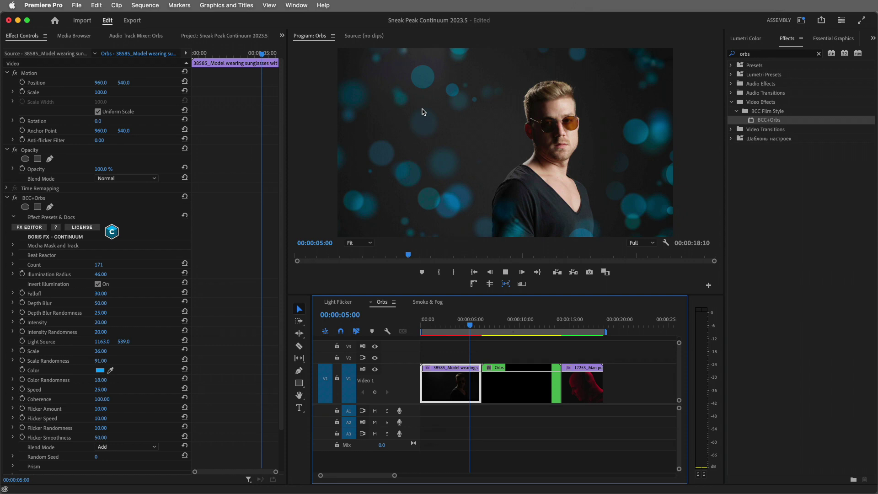
pyautogui.click(450, 320)
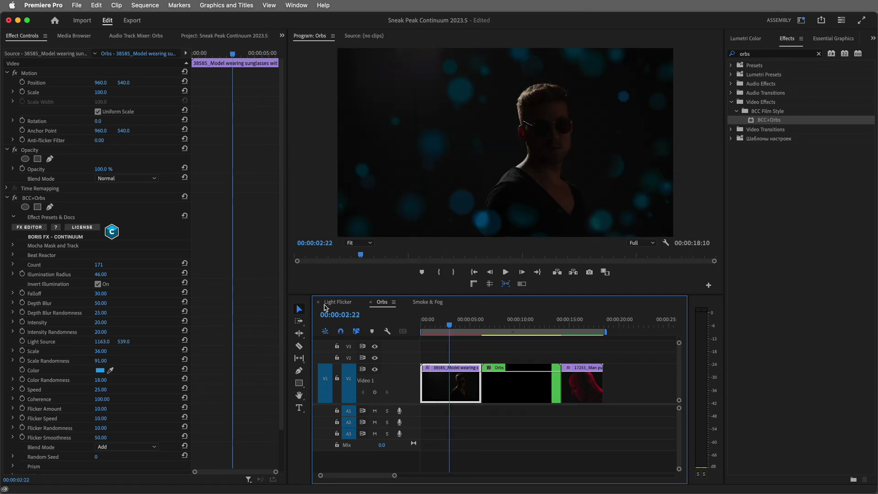
pyautogui.click(101, 399)
pyautogui.write('74')
pyautogui.press('Return')
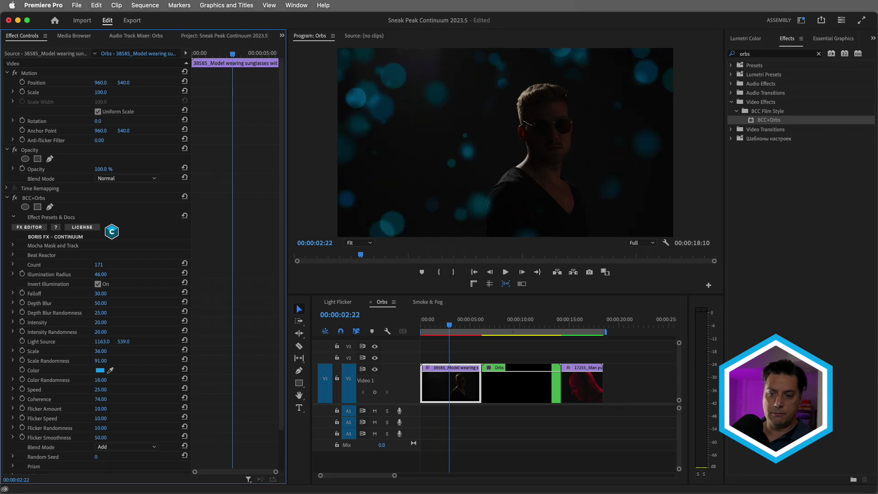
# Set orb Speed to 2 and replay from the start to preview slower orbs
pyautogui.click(100, 390)
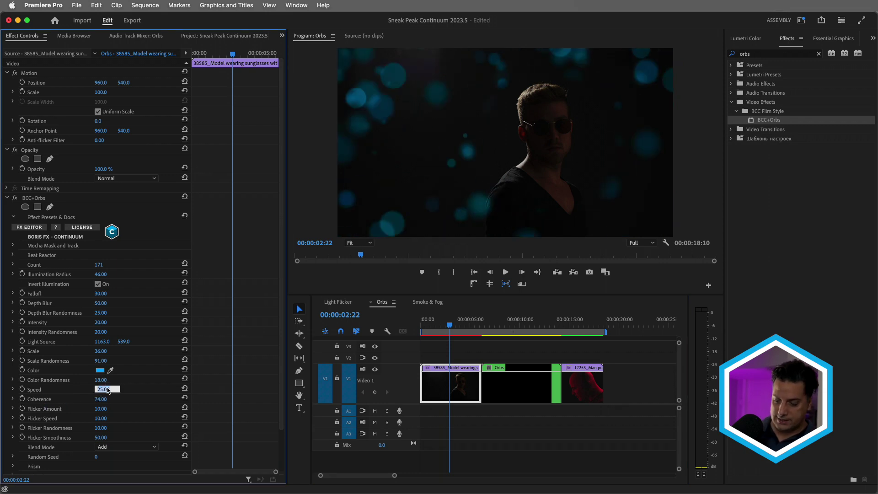
pyautogui.write('2')
pyautogui.press('Return')
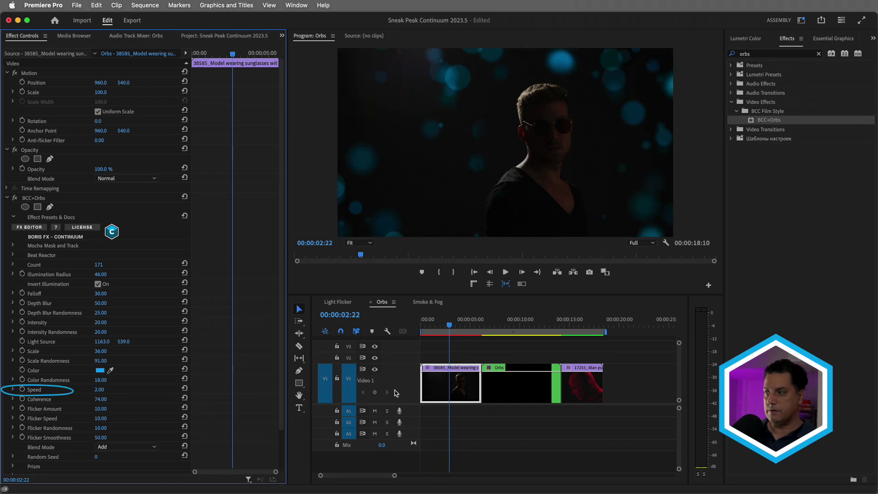
pyautogui.click(449, 326)
pyautogui.moveTo(449, 326); pyautogui.dragTo(397, 328)
pyautogui.press('space')
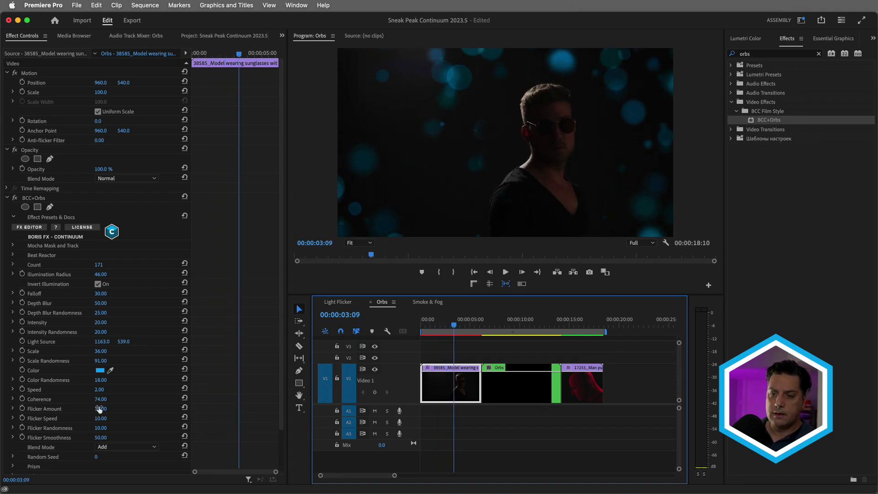
# Raise Flicker Amount to 100, replay the orbs, then jump to the NEW HORIZONS title at 10:04
pyautogui.moveTo(99, 409)
pyautogui.mouseDown()
pyautogui.moveTo(110, 409)
pyautogui.moveTo(104, 418)
pyautogui.mouseUp()
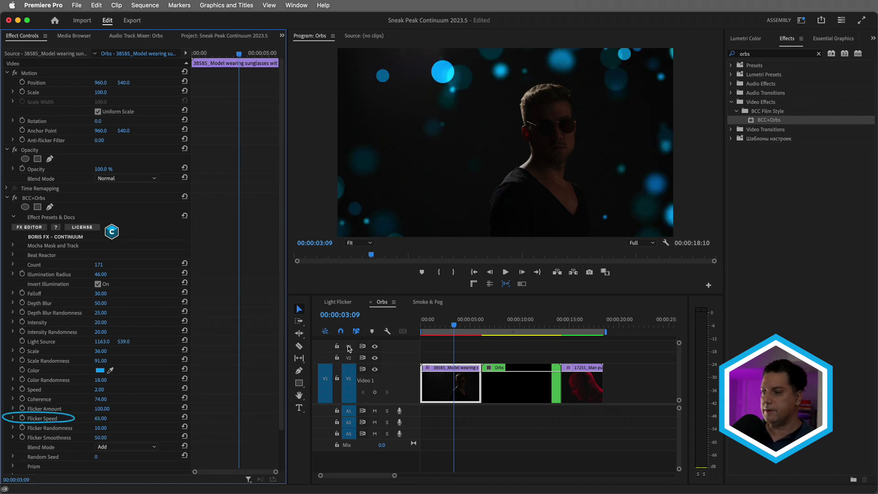
pyautogui.moveTo(446, 323); pyautogui.dragTo(417, 324)
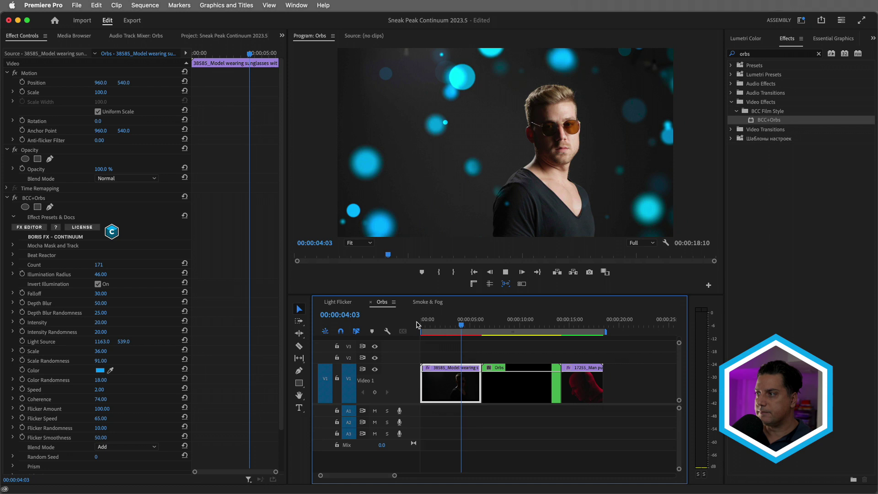
pyautogui.press('space')
pyautogui.click(522, 322)
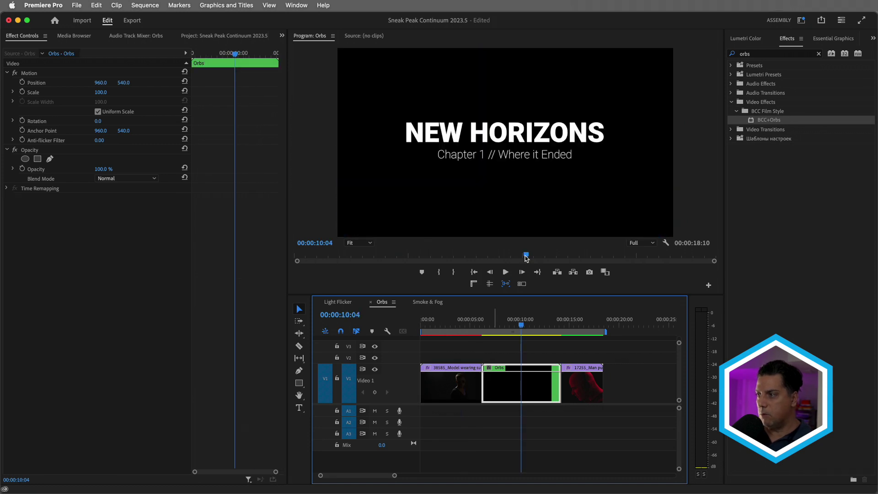
# Drop BCC Orbs onto the NEW HORIZONS title clip and launch its FX Editor
pyautogui.click(751, 120)
pyautogui.moveTo(568, 169); pyautogui.dragTo(519, 394)
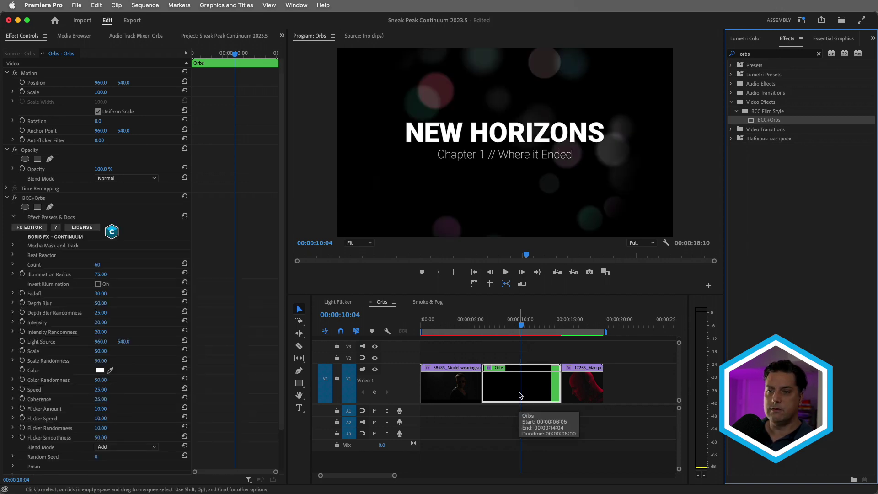
pyautogui.click(24, 226)
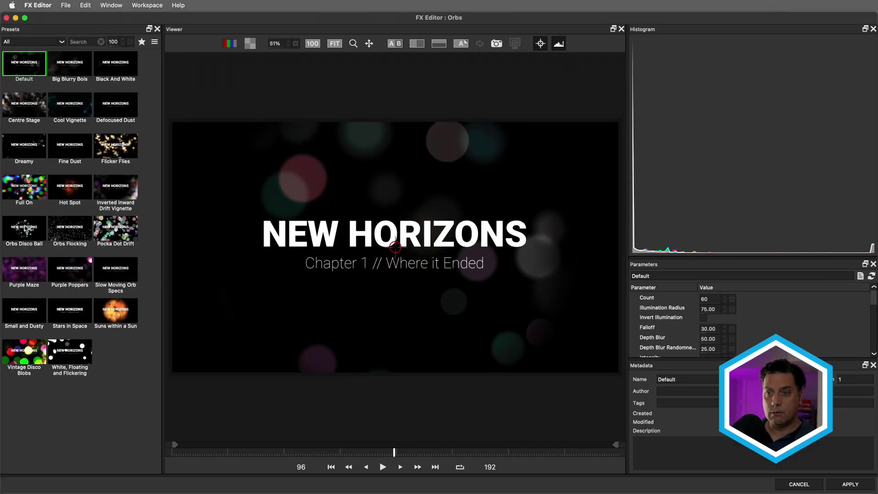
# Browse the Orbs presets, choose Purple Maze, and recolour its orbs orange
pyautogui.click(21, 194)
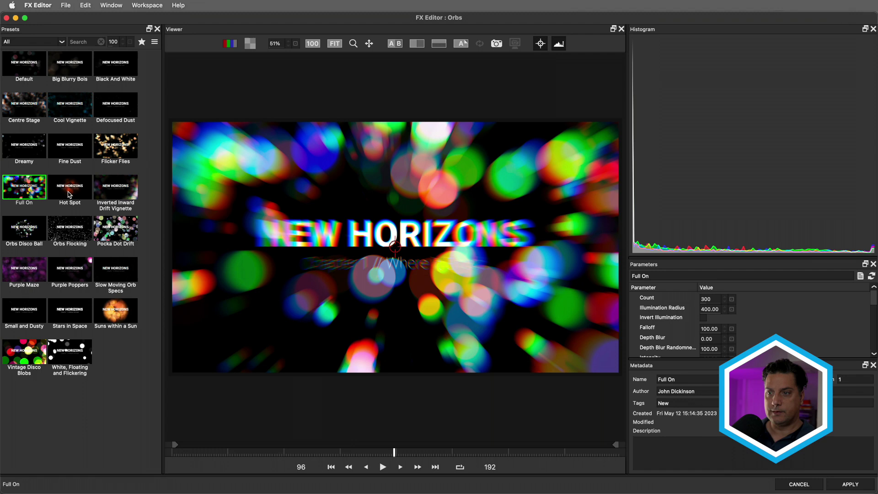
pyautogui.click(71, 195)
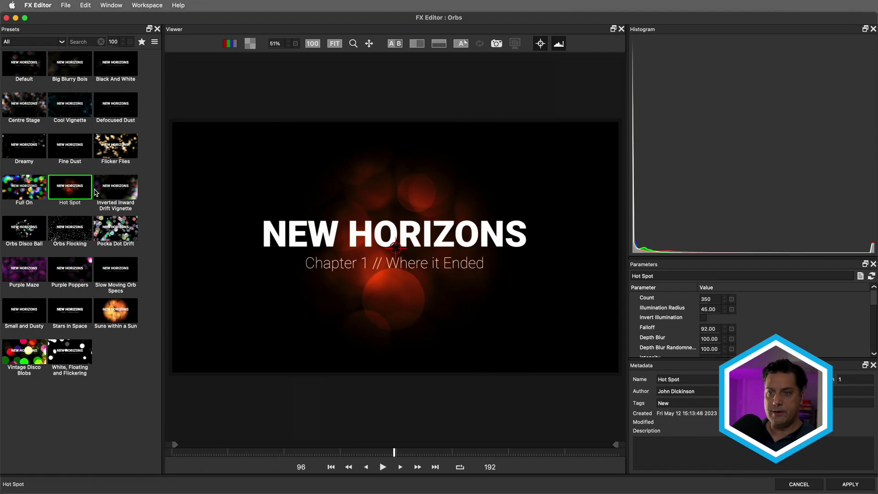
pyautogui.click(115, 188)
pyautogui.click(115, 313)
pyautogui.click(69, 312)
pyautogui.click(69, 272)
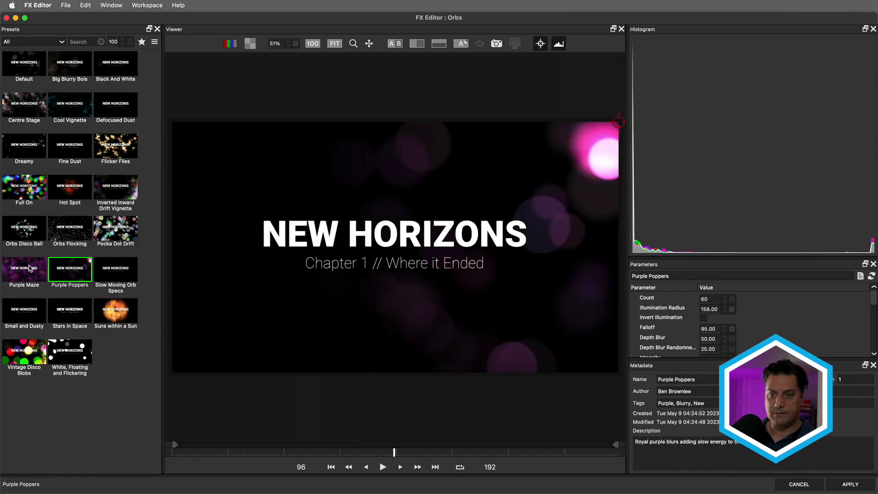
pyautogui.click(31, 268)
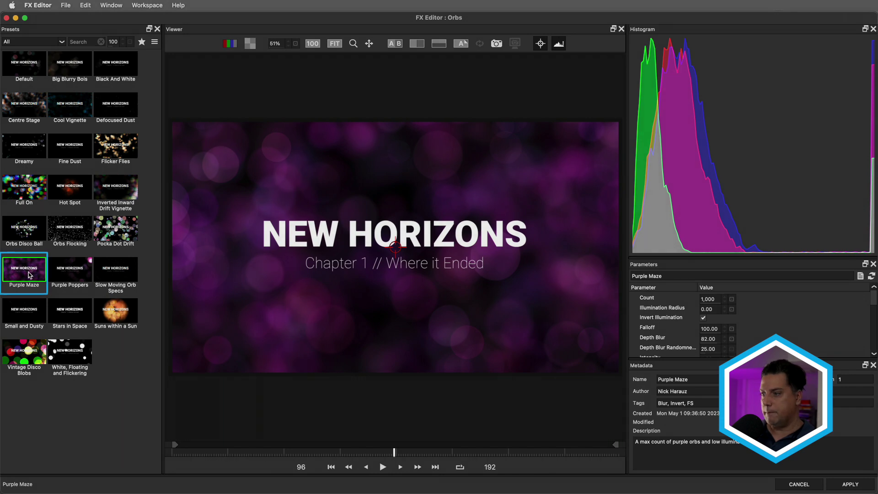
pyautogui.scroll(-5, 807, 321)
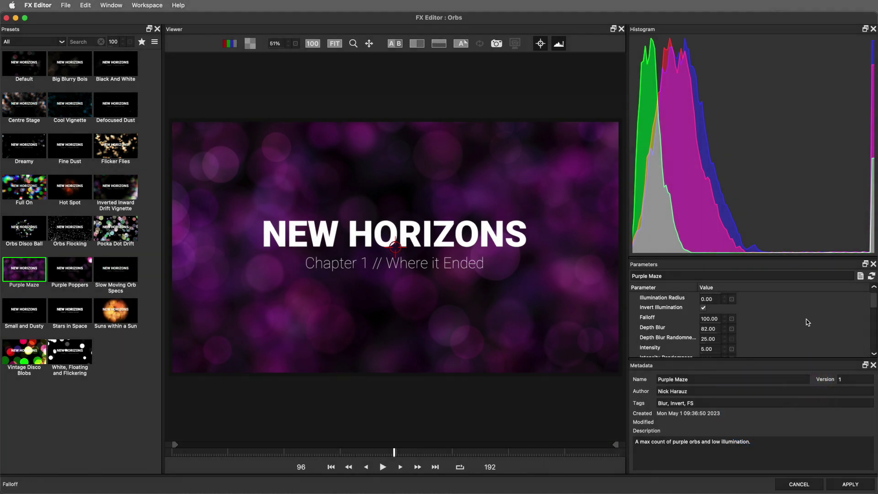
pyautogui.scroll(-2, 807, 321)
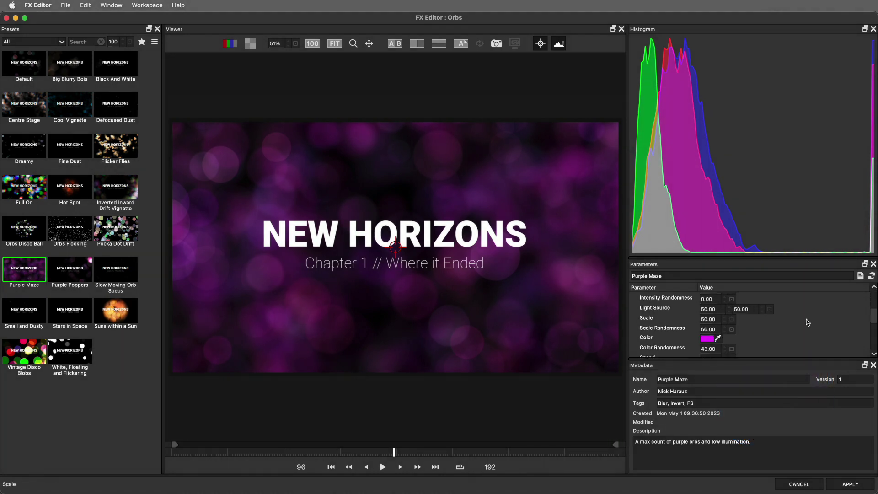
pyautogui.click(703, 341)
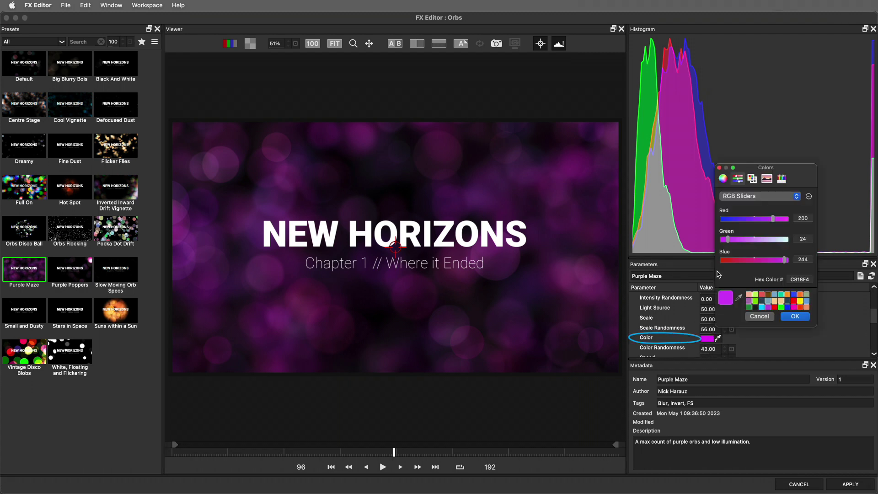
pyautogui.click(802, 307)
# Apply the orange Purple Maze preset and play back the title from a later point
pyautogui.click(850, 484)
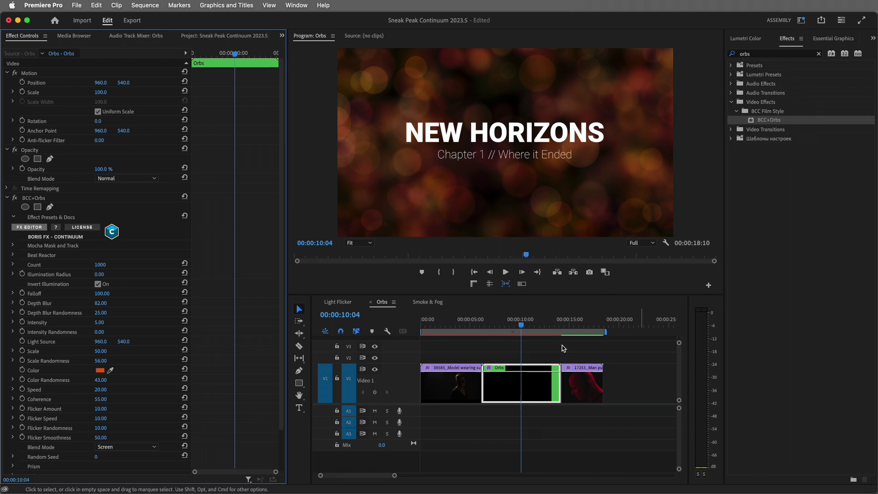
pyautogui.click(492, 319)
pyautogui.press('space')
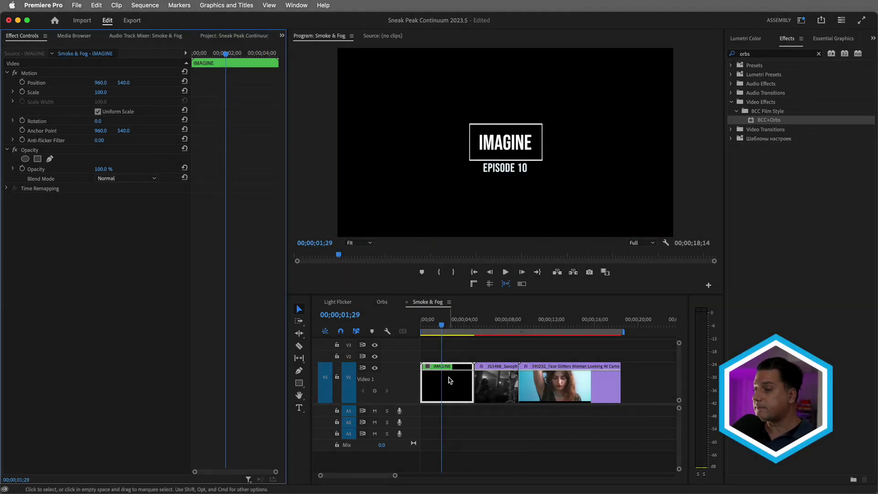
# Search the Effects panel for 'smoke' and drop BCC Smoke and Fog onto the IMAGINE clip
pyautogui.click(765, 53)
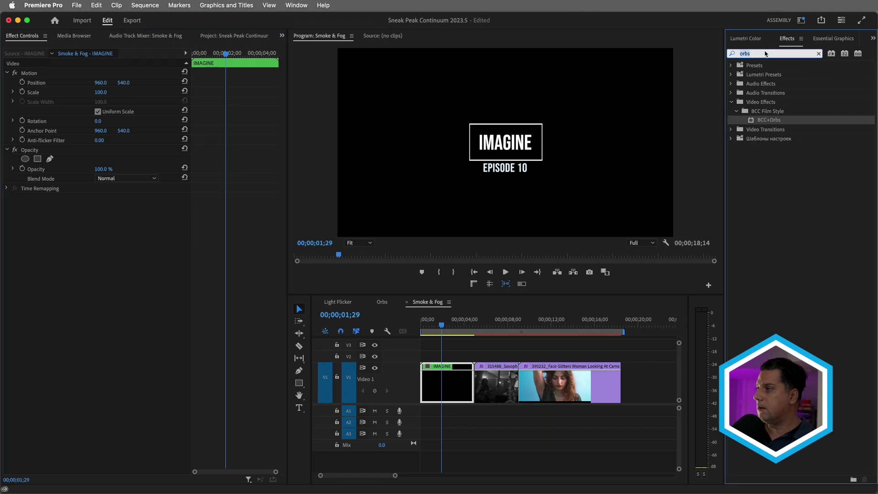
pyautogui.press('super+a')
pyautogui.write('smoke')
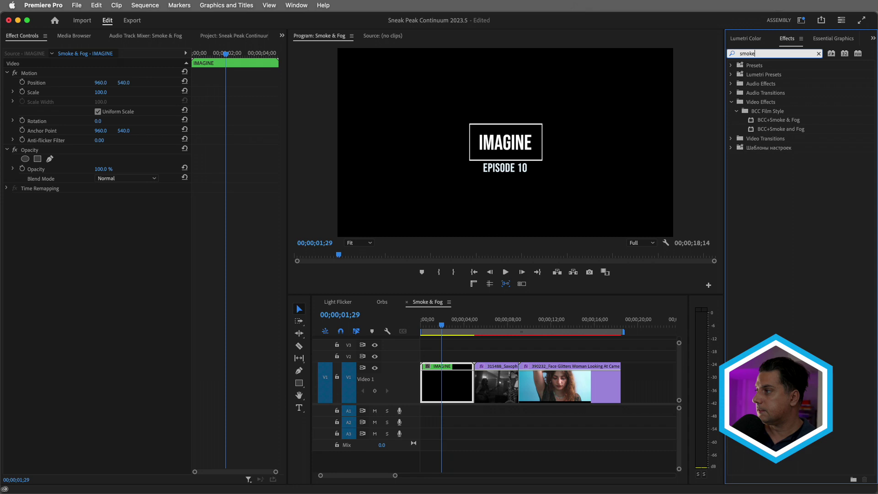
pyautogui.click(775, 129)
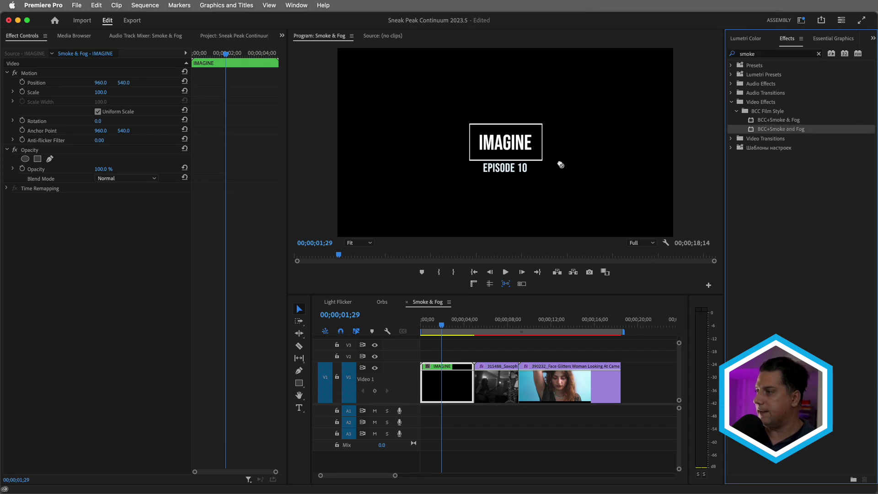
pyautogui.moveTo(459, 361); pyautogui.dragTo(442, 385)
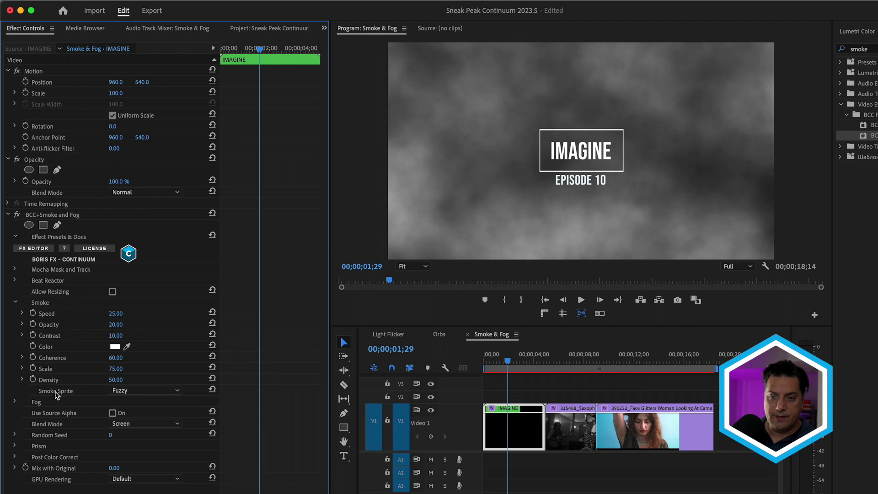
# Try the Wafty, Speckles and Big Bang smoke sprites, then settle on Storm
pyautogui.click(120, 391)
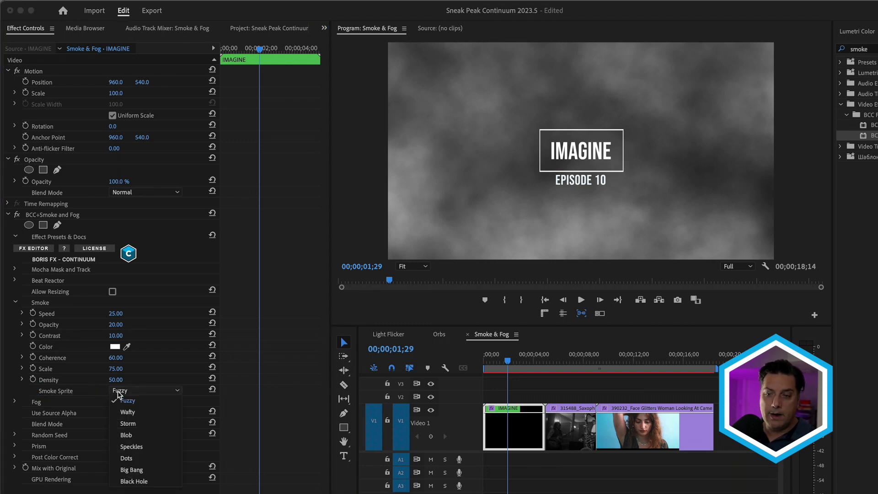
pyautogui.click(129, 412)
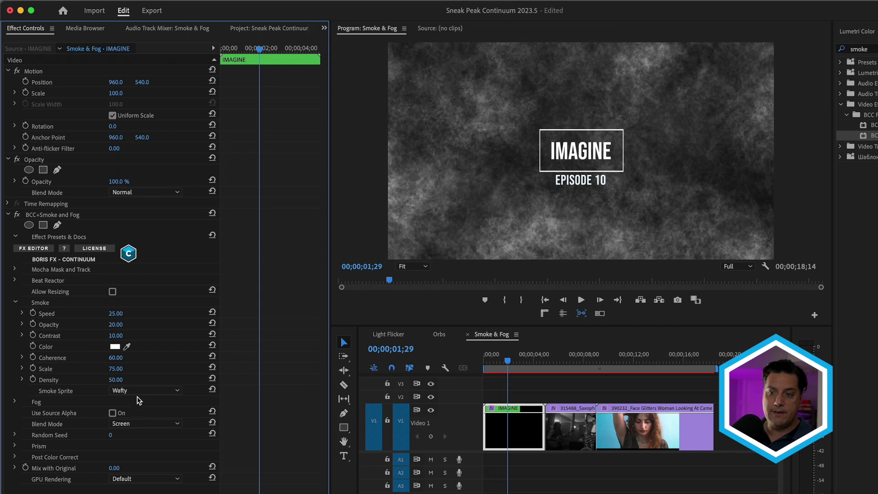
pyautogui.click(144, 390)
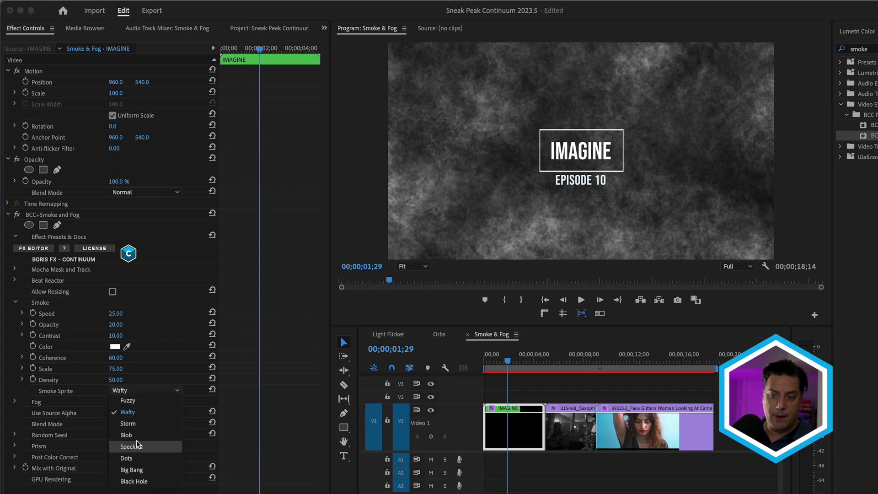
pyautogui.click(136, 447)
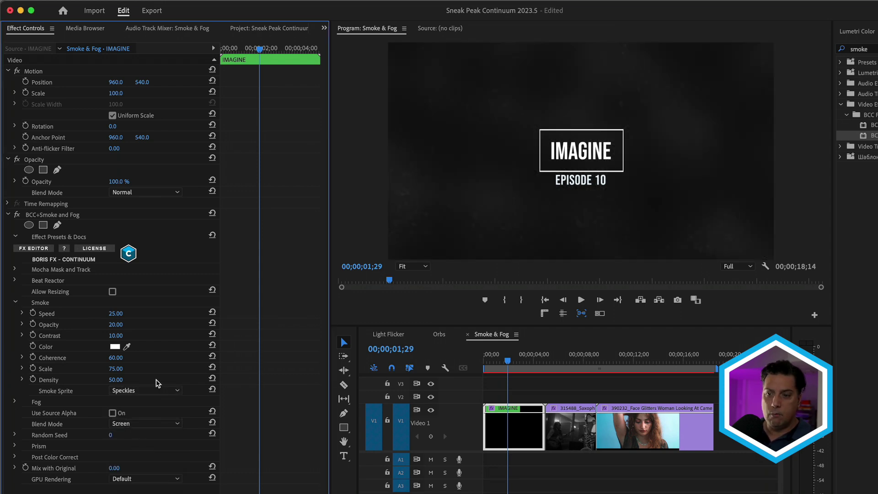
pyautogui.click(148, 391)
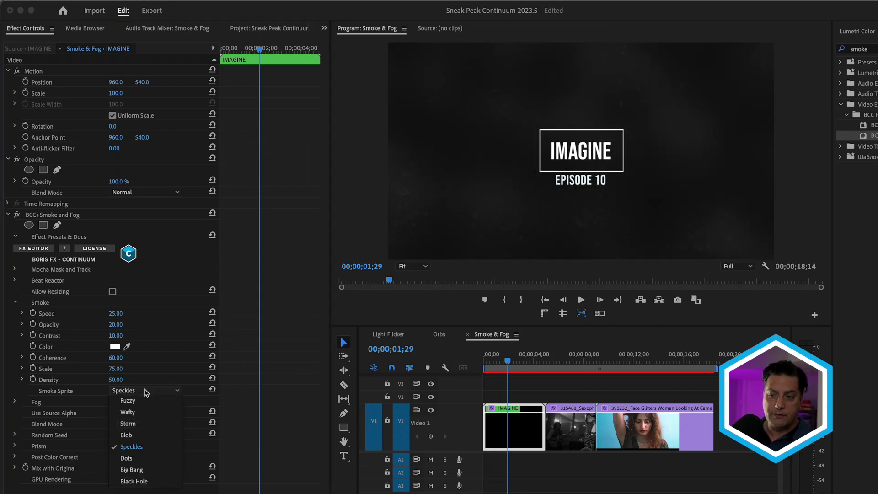
pyautogui.click(133, 469)
pyautogui.click(147, 391)
pyautogui.click(139, 423)
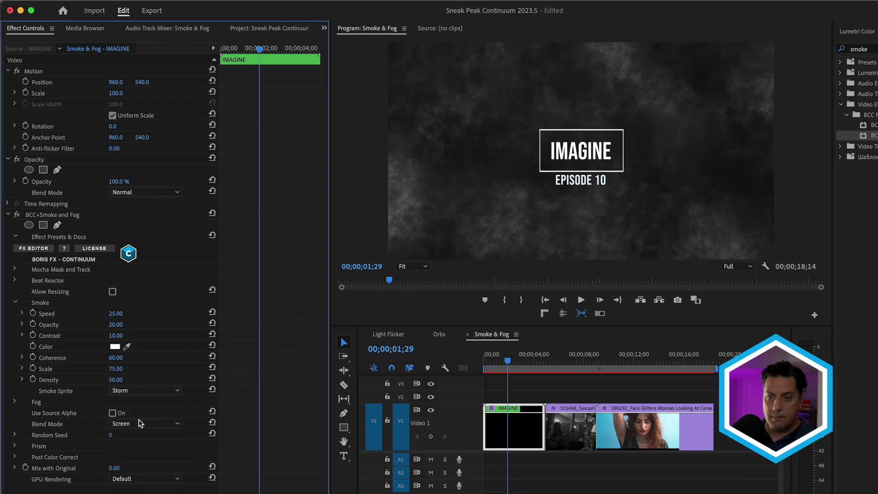
# Adjust the smoke Speed and set the smoke Scale to 80
pyautogui.click(115, 313)
pyautogui.write('37')
pyautogui.press('Return')
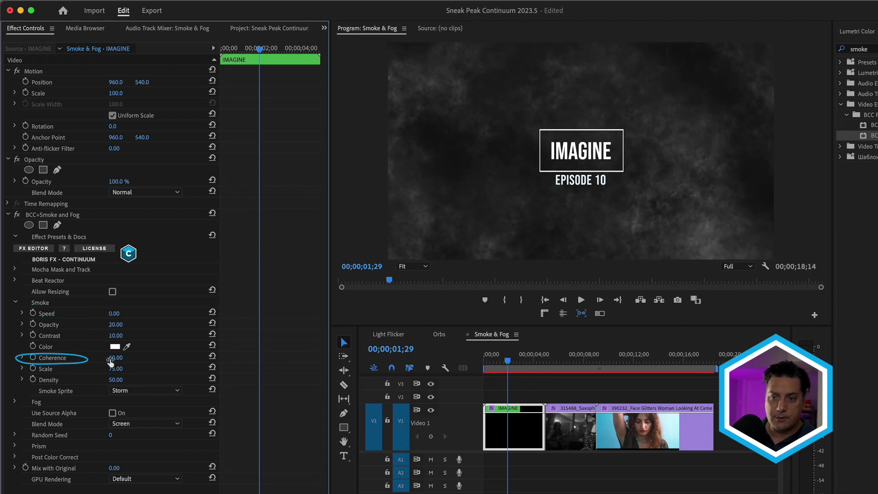
pyautogui.click(116, 369)
pyautogui.write('80')
pyautogui.press('Return')
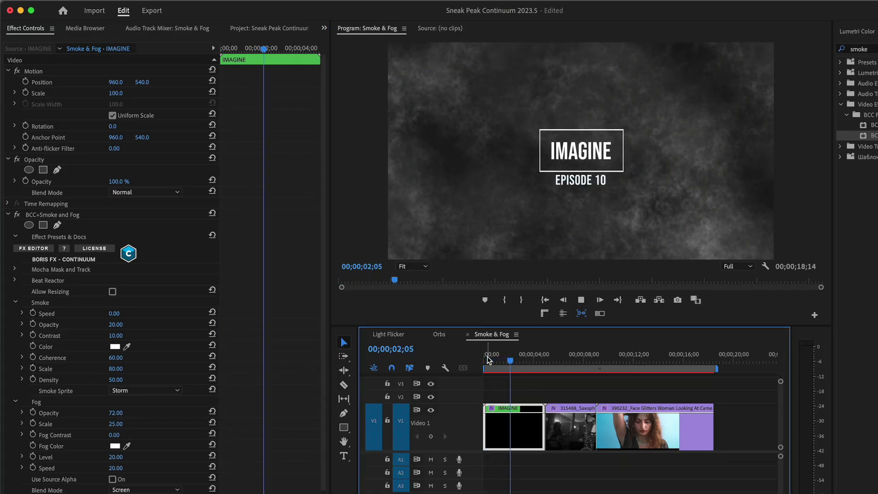
# Set the smoke Speed to 5 and the Coherence to 75
pyautogui.press('space')
pyautogui.click(117, 314)
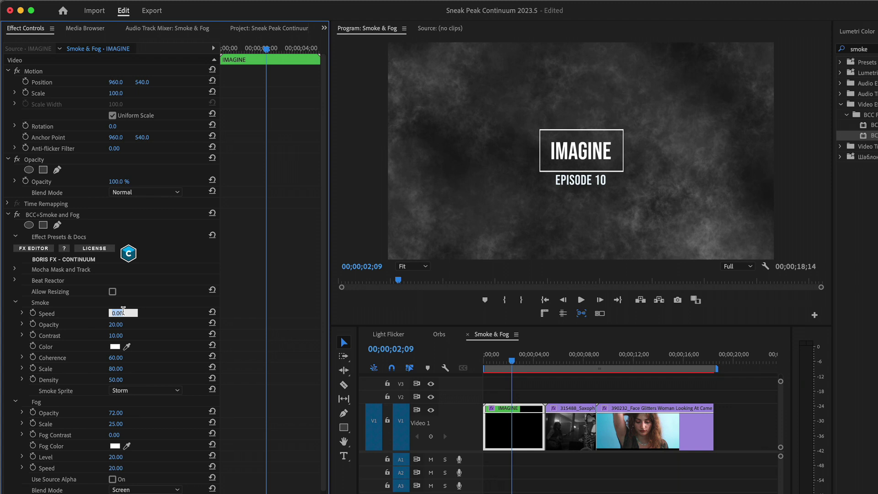
pyautogui.write('10')
pyautogui.press('Return')
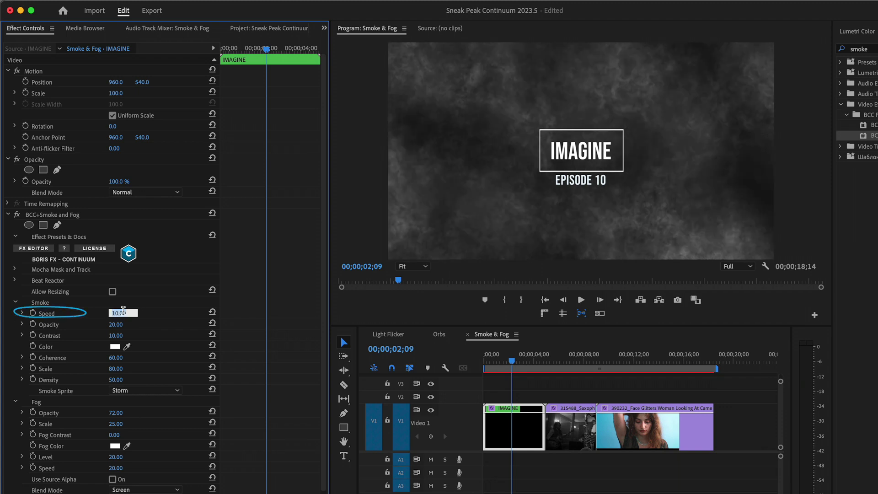
pyautogui.write('5')
pyautogui.press('Return')
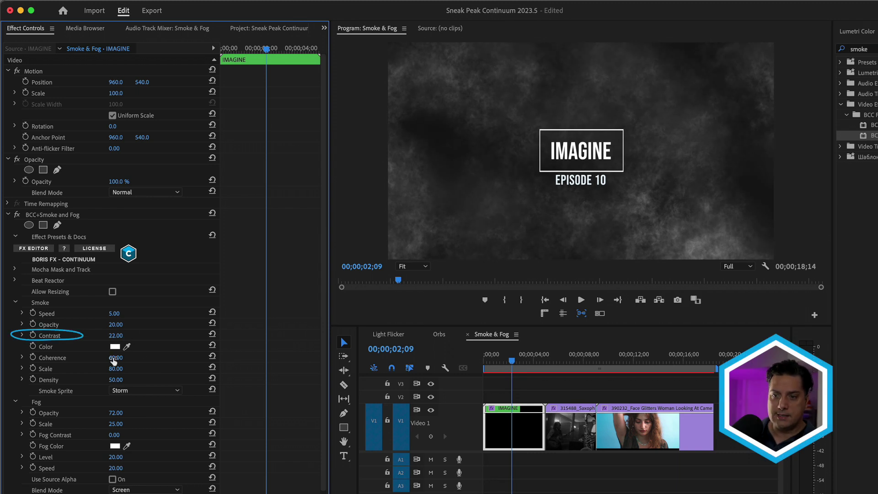
pyautogui.write('75')
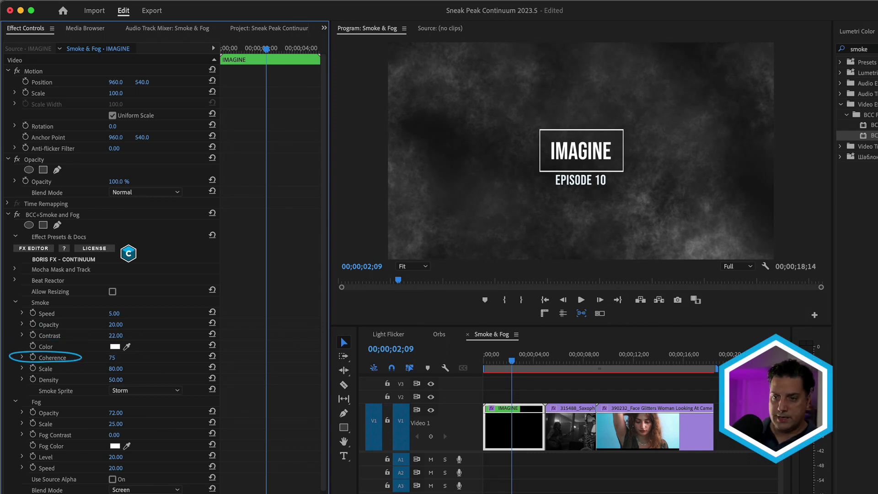
pyautogui.write('5.00')
pyautogui.press('Return')
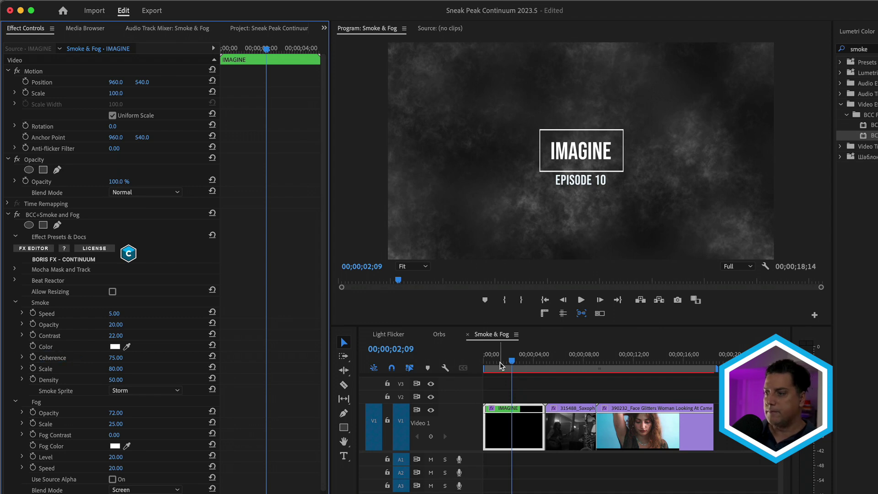
# Preview the IMAGINE smoke from the sequence start, then raise the smoke Density
pyautogui.moveTo(501, 366); pyautogui.dragTo(481, 365)
pyautogui.press('space')
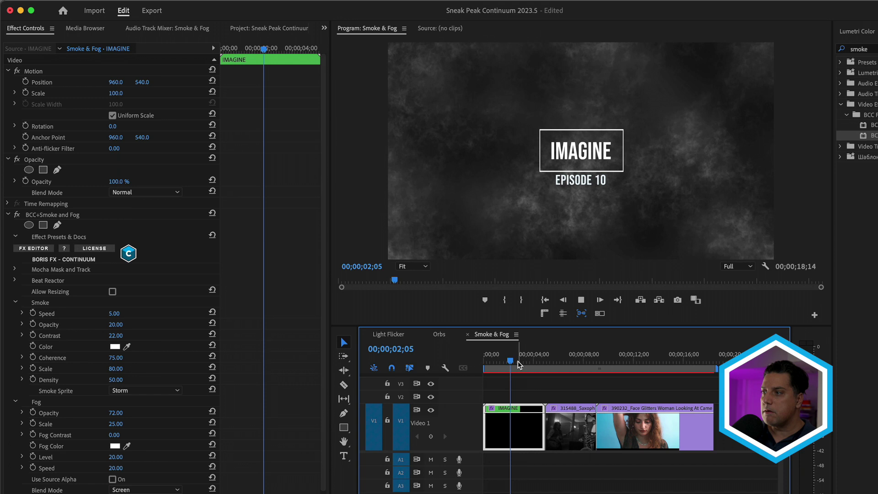
pyautogui.press('space')
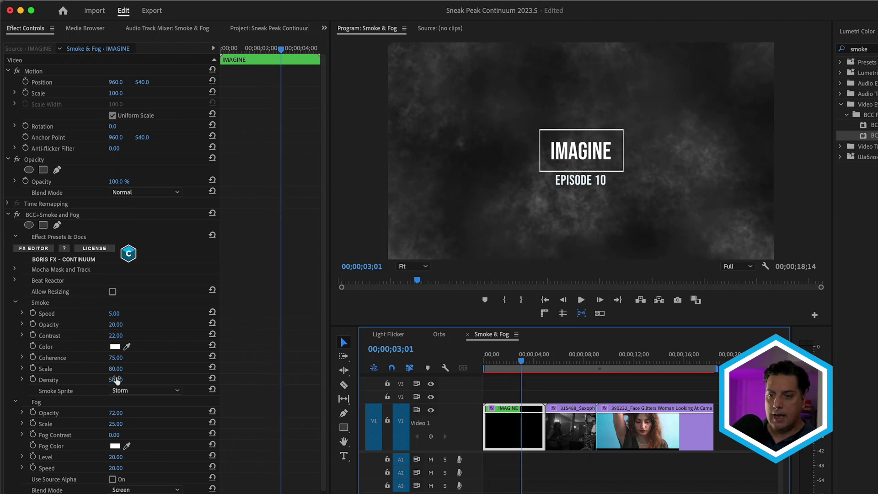
pyautogui.moveTo(117, 379)
pyautogui.mouseDown()
pyautogui.moveTo(76, 380)
pyautogui.moveTo(123, 371)
pyautogui.mouseUp()
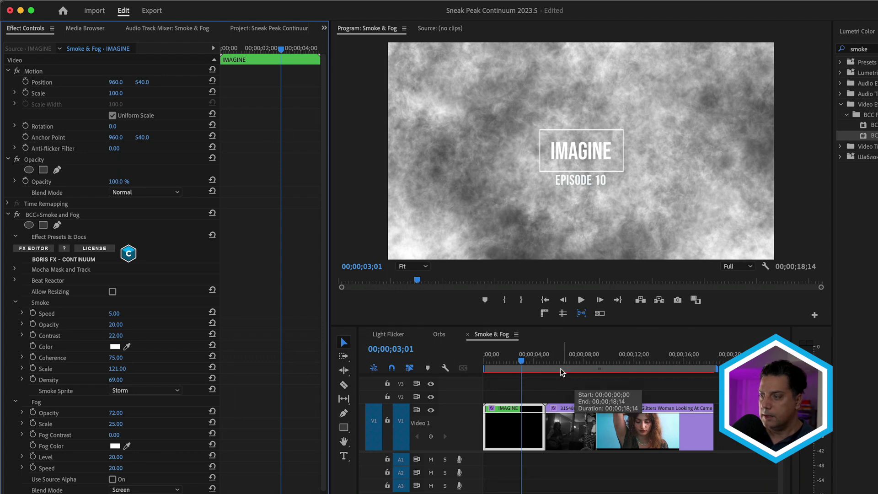
# Select the saxophone clip, preview its haze, and toggle BCC Smoke and Fog to compare
pyautogui.click(570, 427)
pyautogui.click(554, 364)
pyautogui.moveTo(553, 364); pyautogui.dragTo(550, 365)
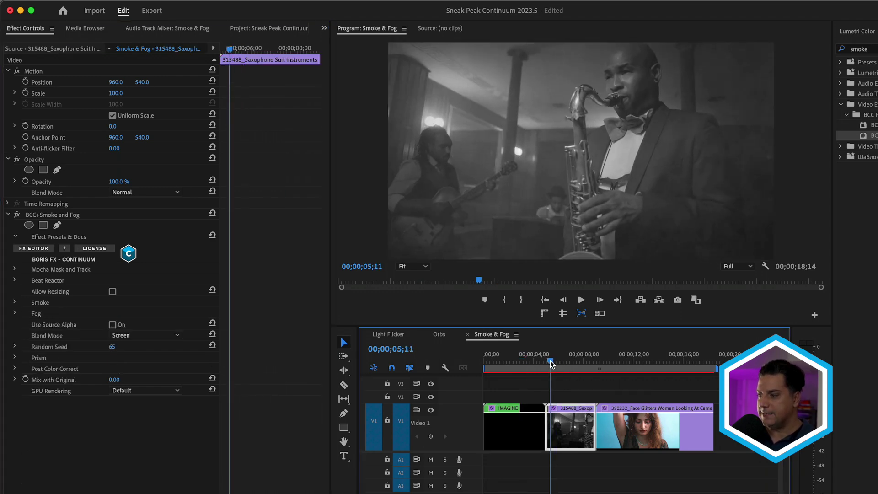
pyautogui.press('space')
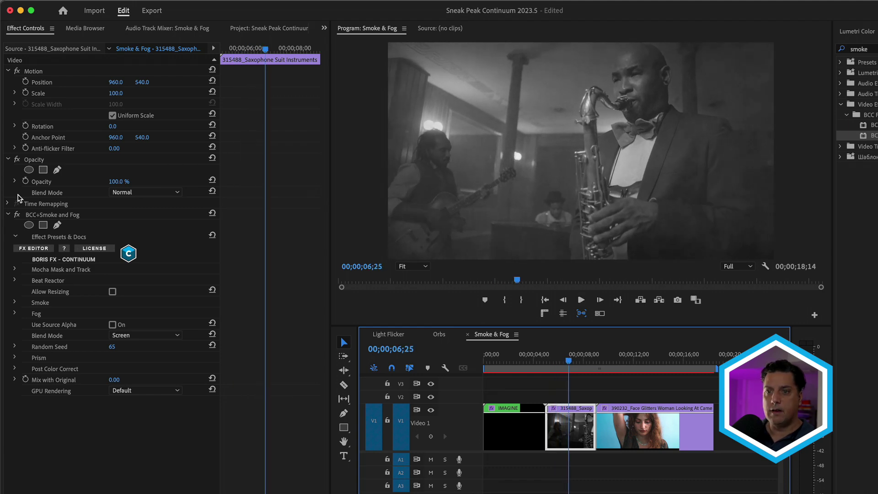
pyautogui.click(17, 215)
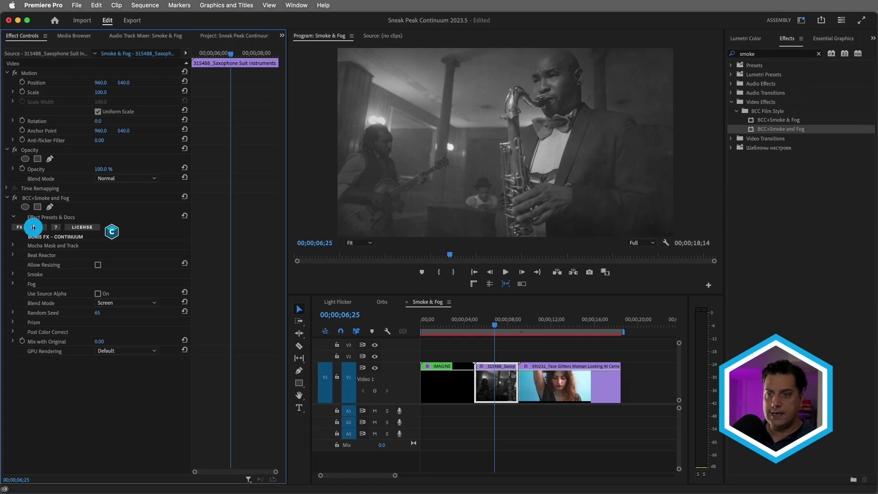
# Apply the Jazz Club preset in FX Editor and lower the smoke Speed to 3
pyautogui.click(32, 227)
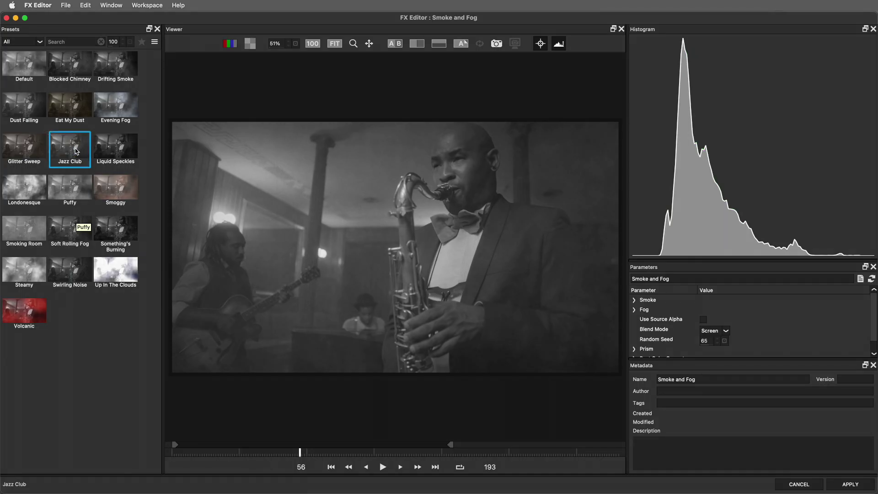
pyautogui.doubleClick(77, 149)
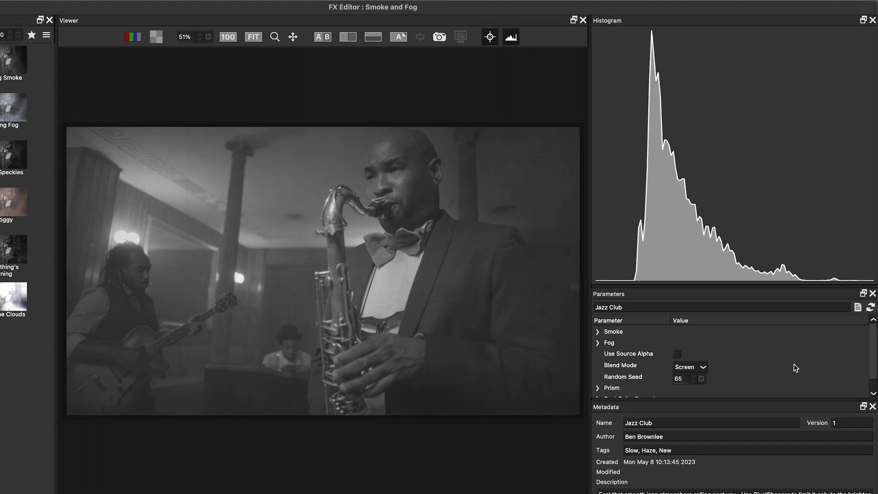
pyautogui.click(597, 332)
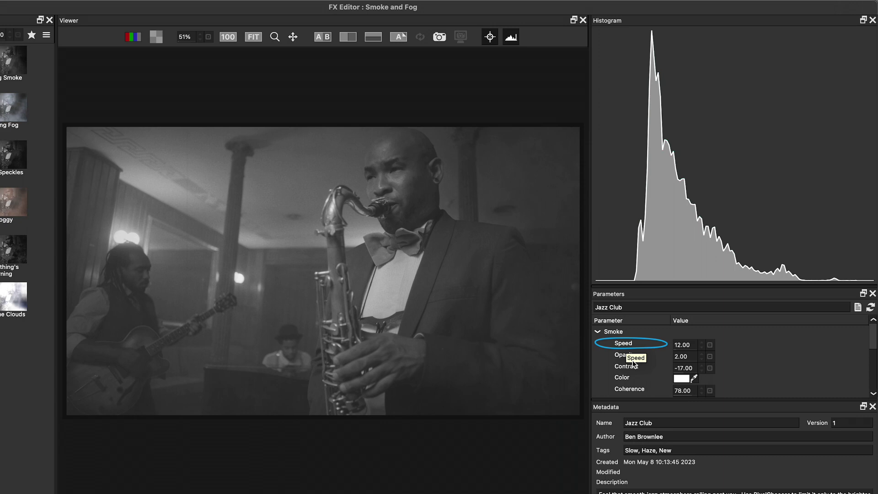
pyautogui.click(684, 345)
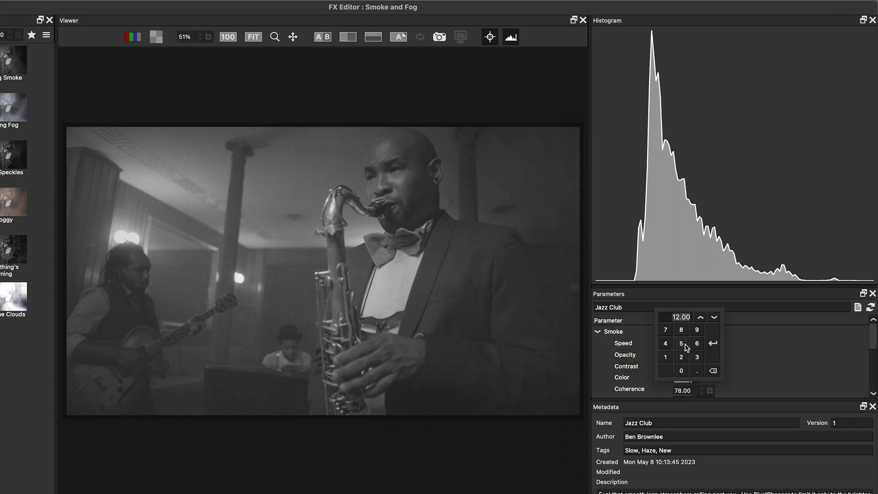
pyautogui.write('3')
pyautogui.press('Return')
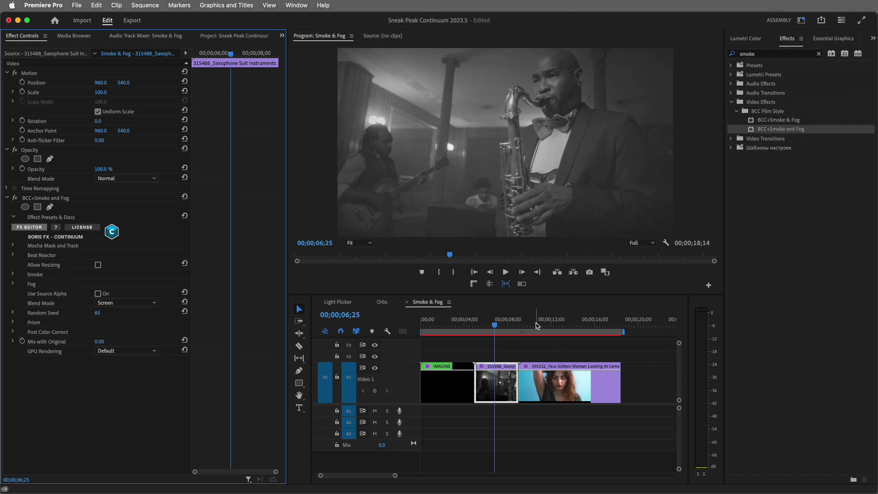
pyautogui.click(537, 326)
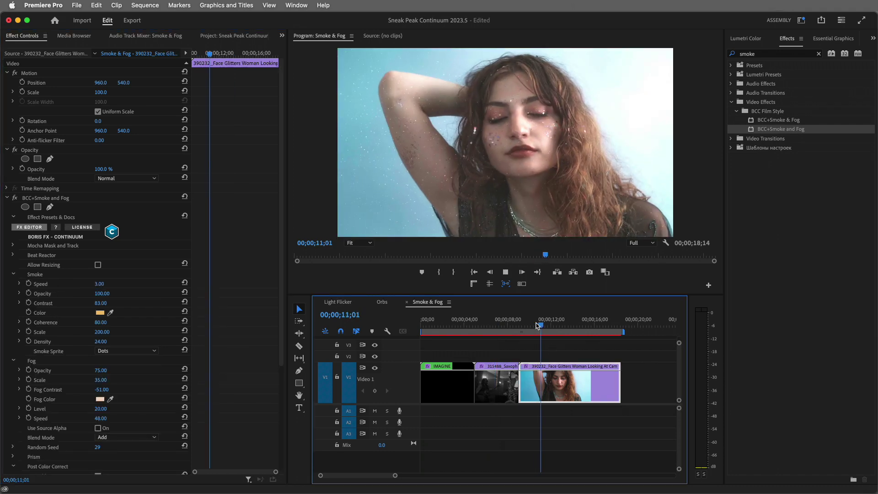
# Stop the glitter-portrait preview and bring its Smoke and Fog effect into FX Editor
pyautogui.press('space')
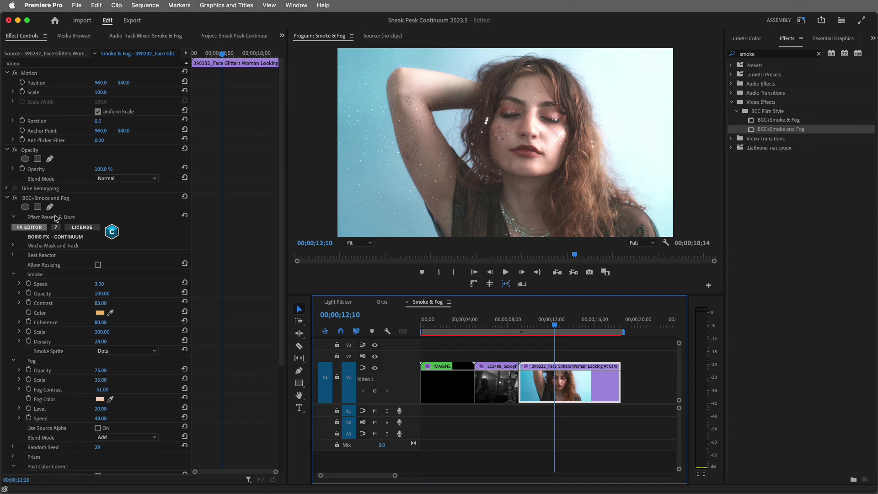
pyautogui.click(30, 227)
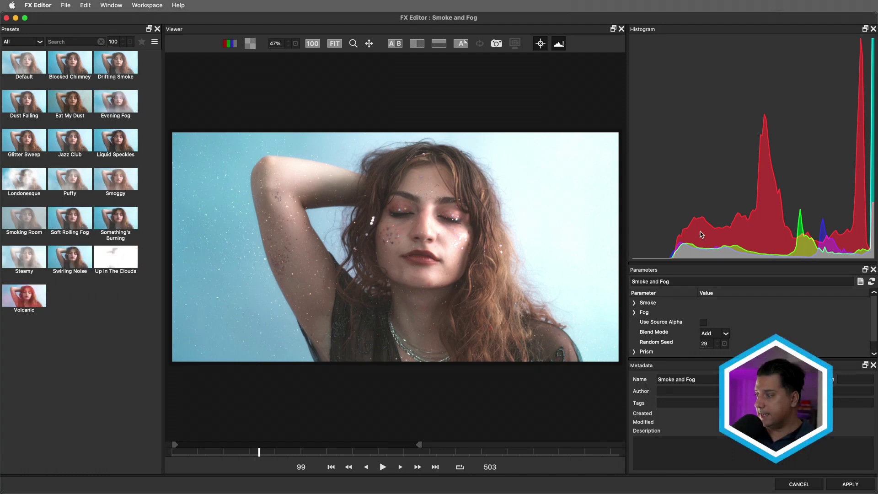
# Enlarge the Parameters panel, try blend mode None, expand Smoke, then restore Add
pyautogui.moveTo(696, 262); pyautogui.dragTo(696, 158)
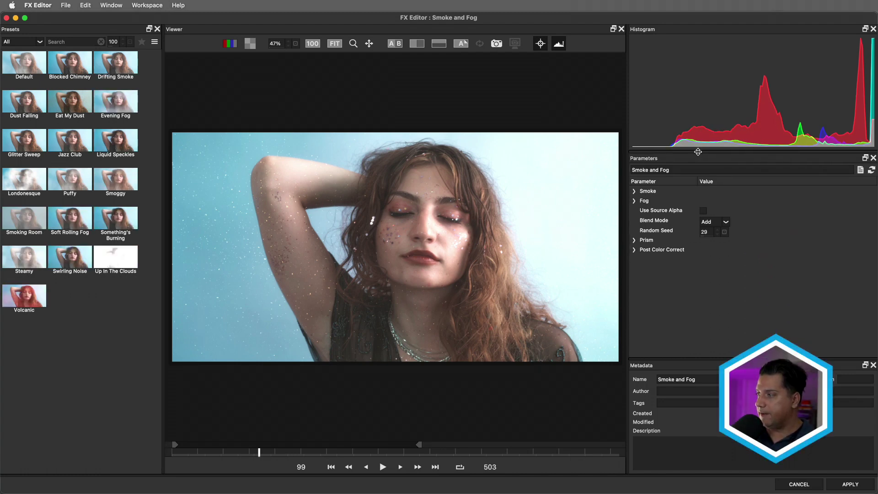
pyautogui.click(694, 240)
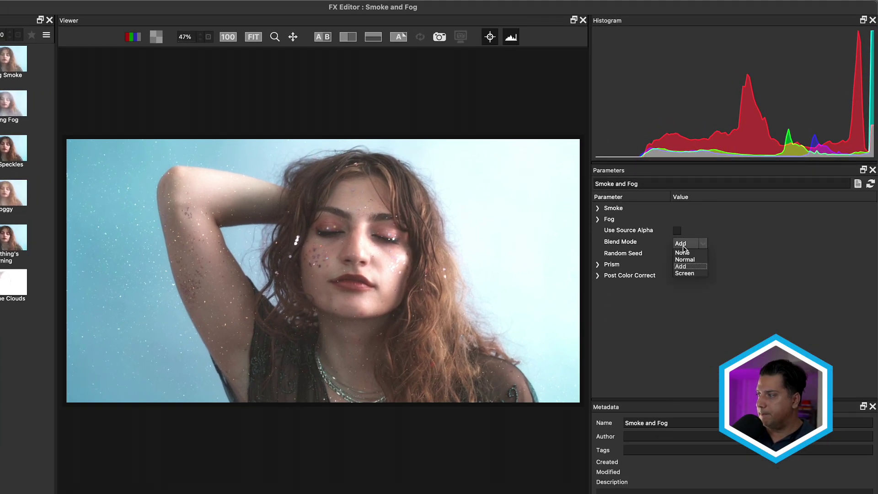
pyautogui.click(682, 252)
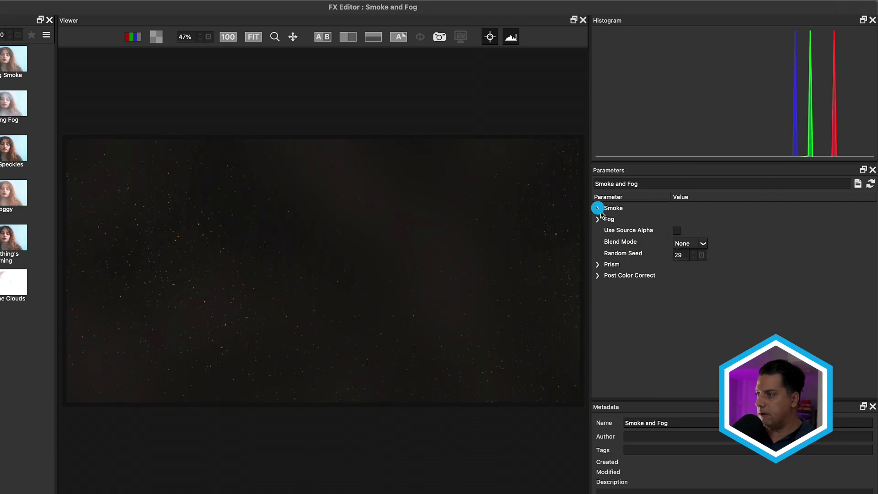
pyautogui.click(598, 208)
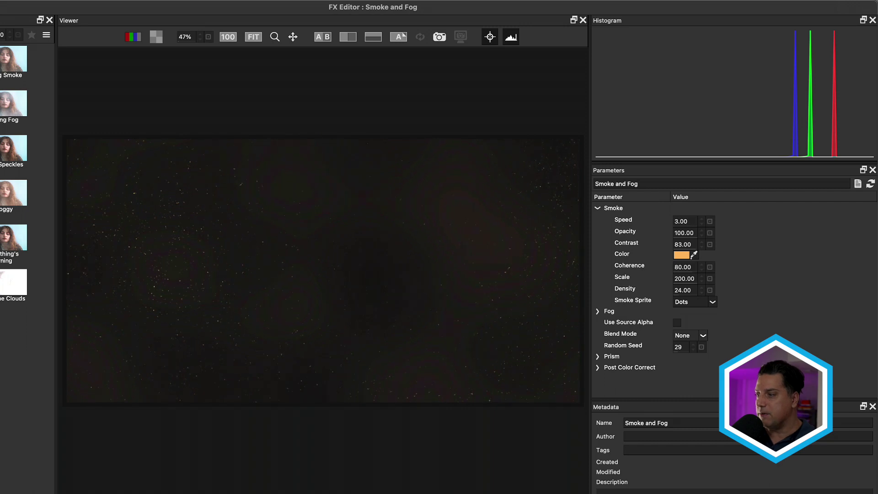
pyautogui.click(702, 335)
pyautogui.click(681, 358)
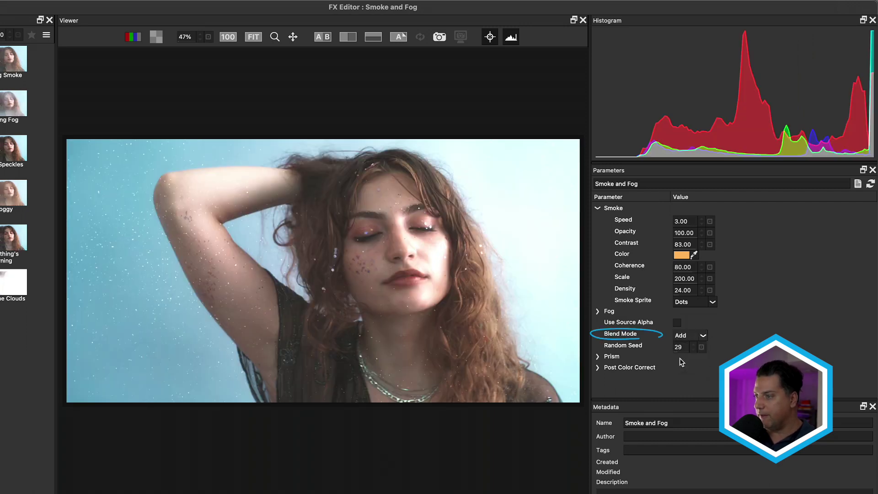